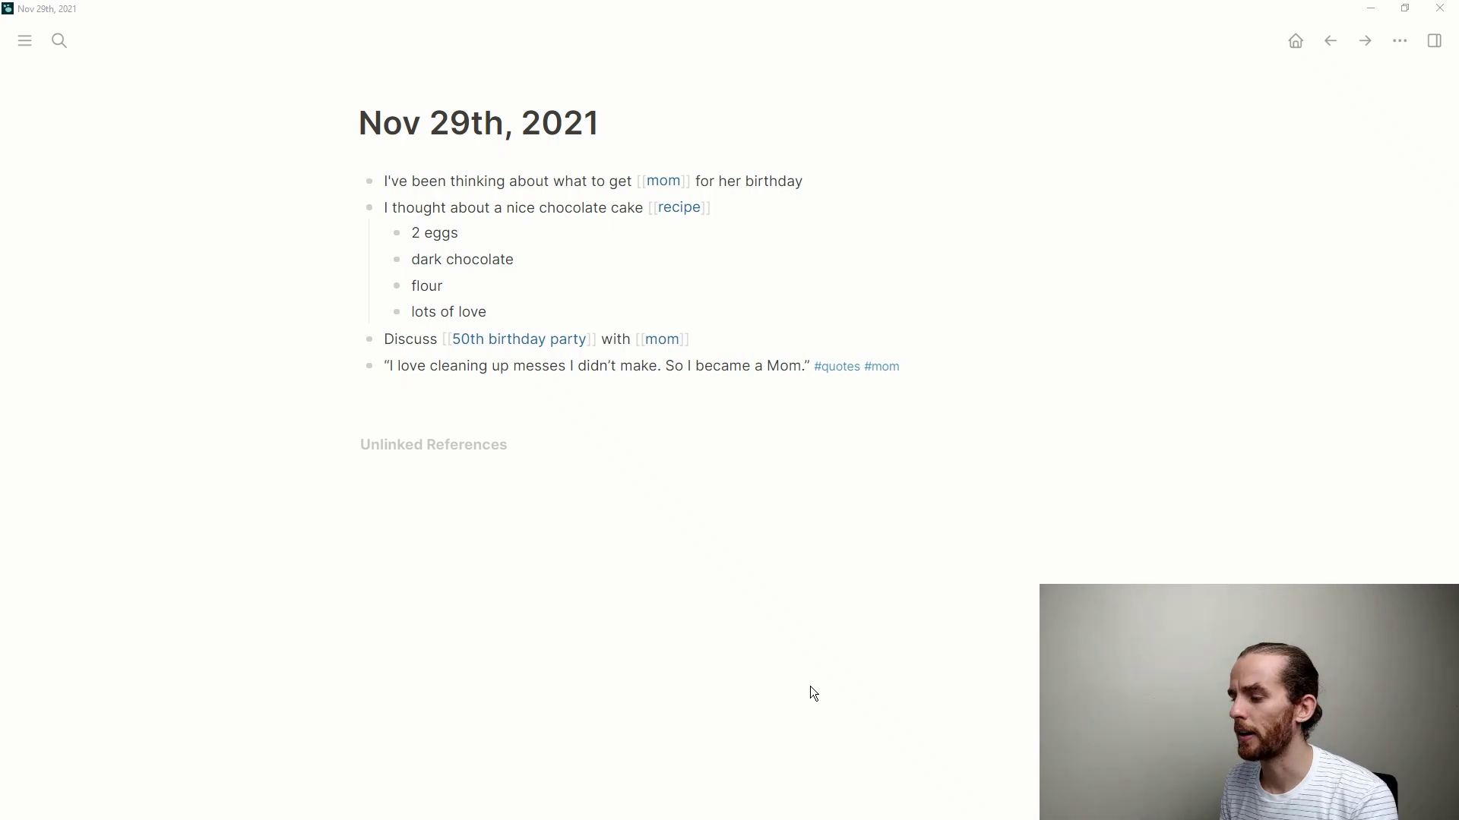
Add a task block 'TODO do this thing' below the quote
click(922, 361)
key(Return)
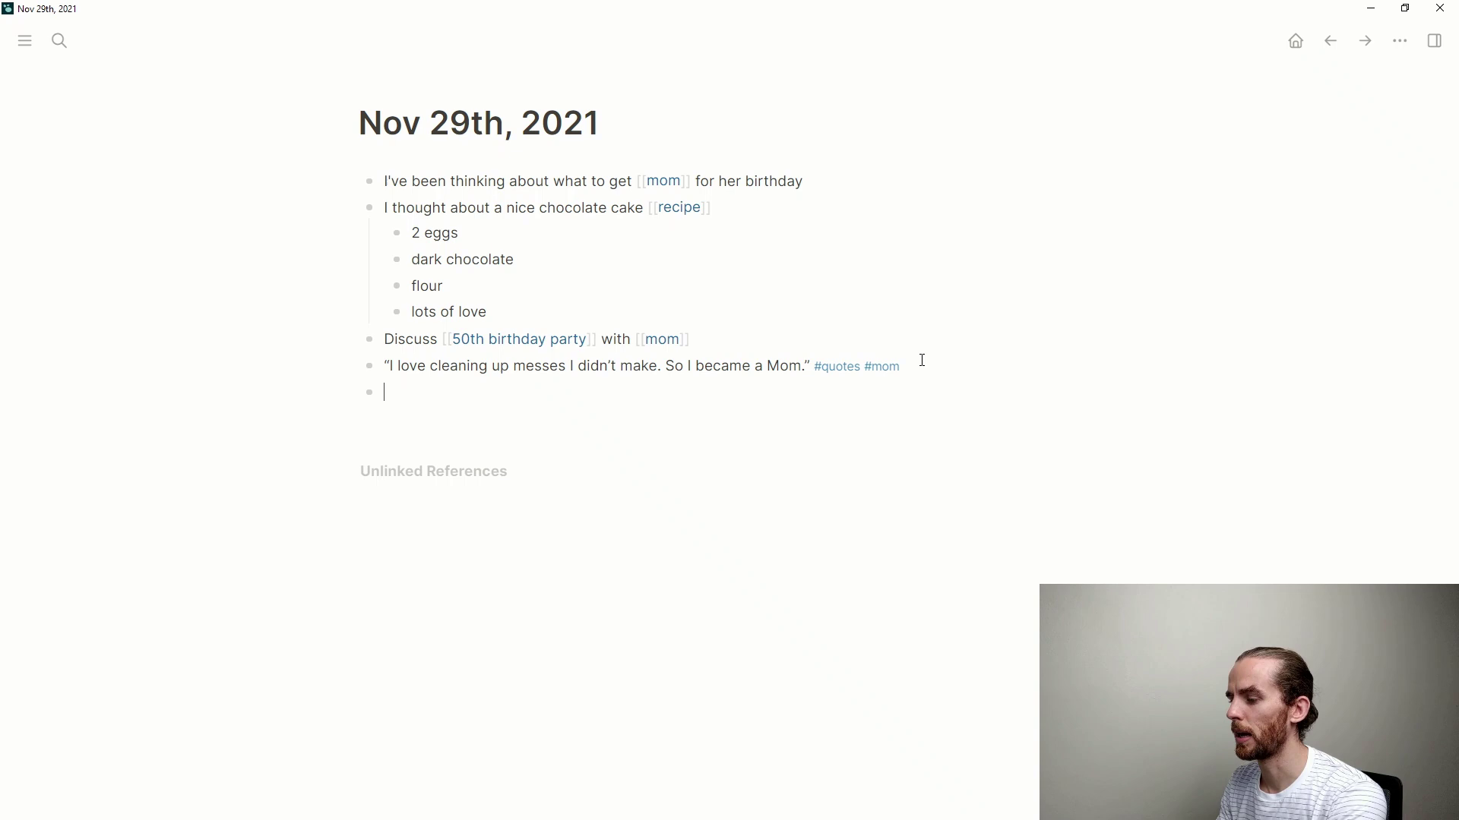
key(ctrl+Return)
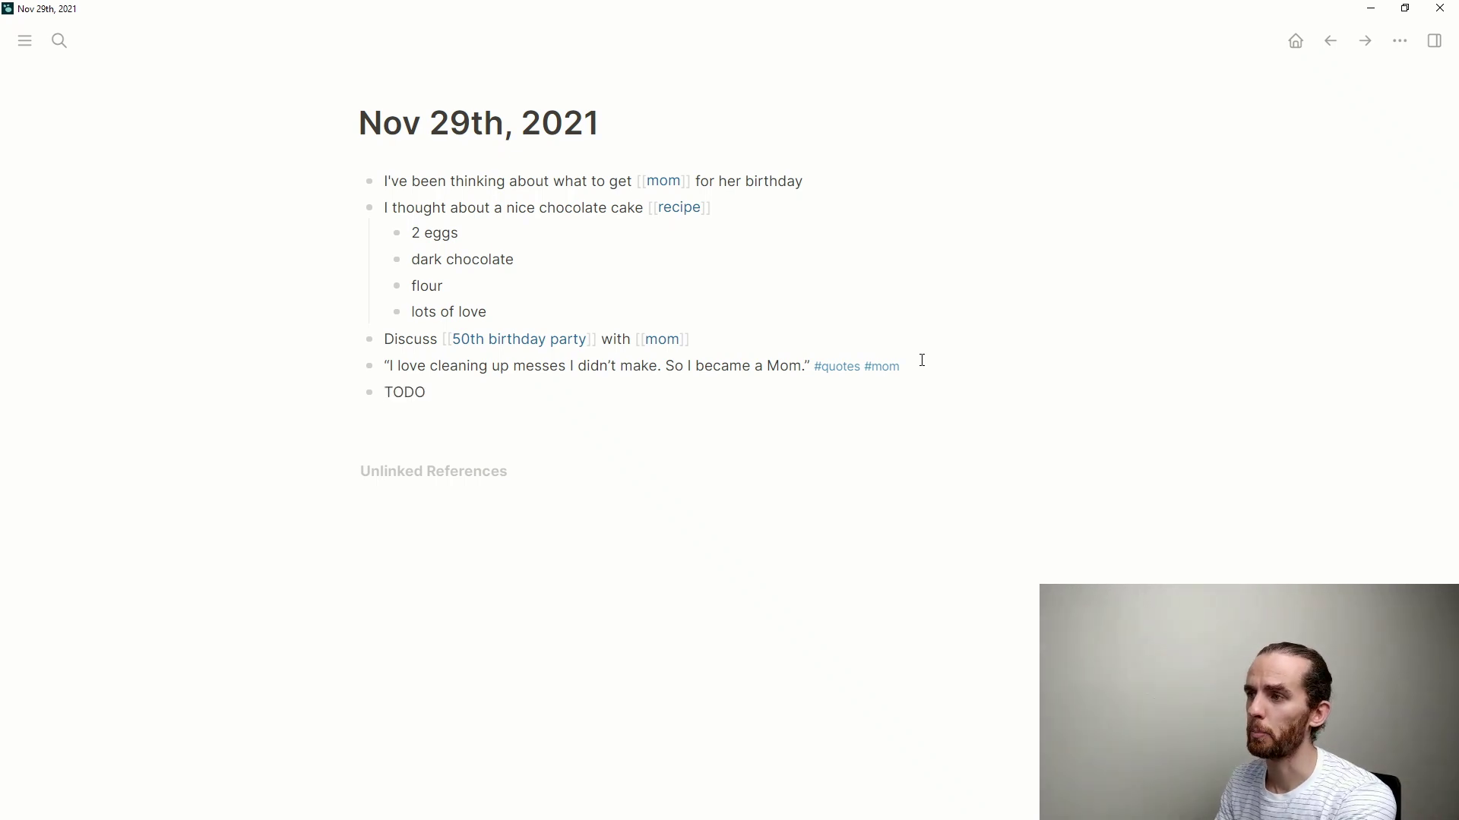
key(ctrl+Return)
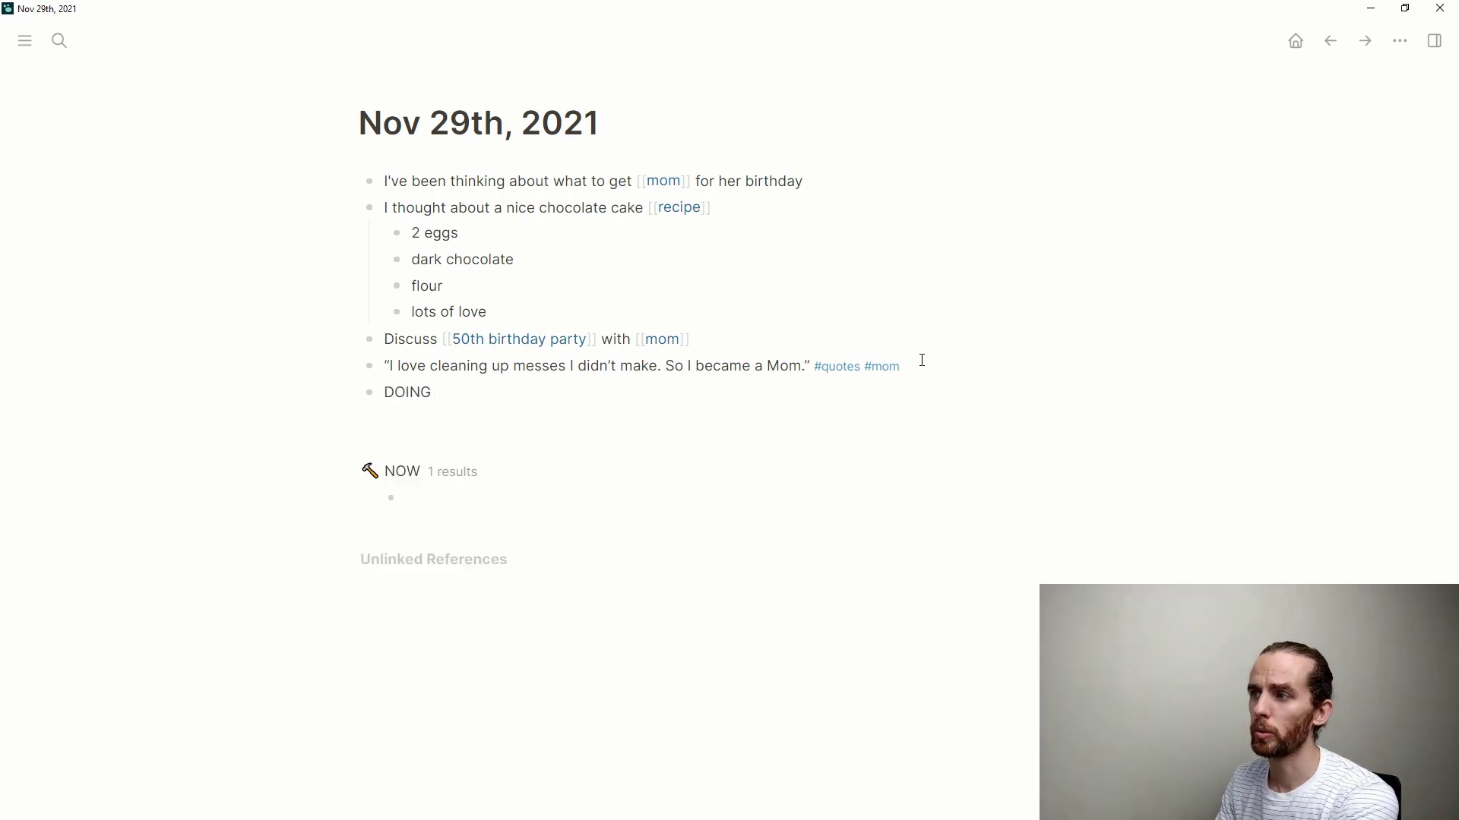
key(ctrl+Return)
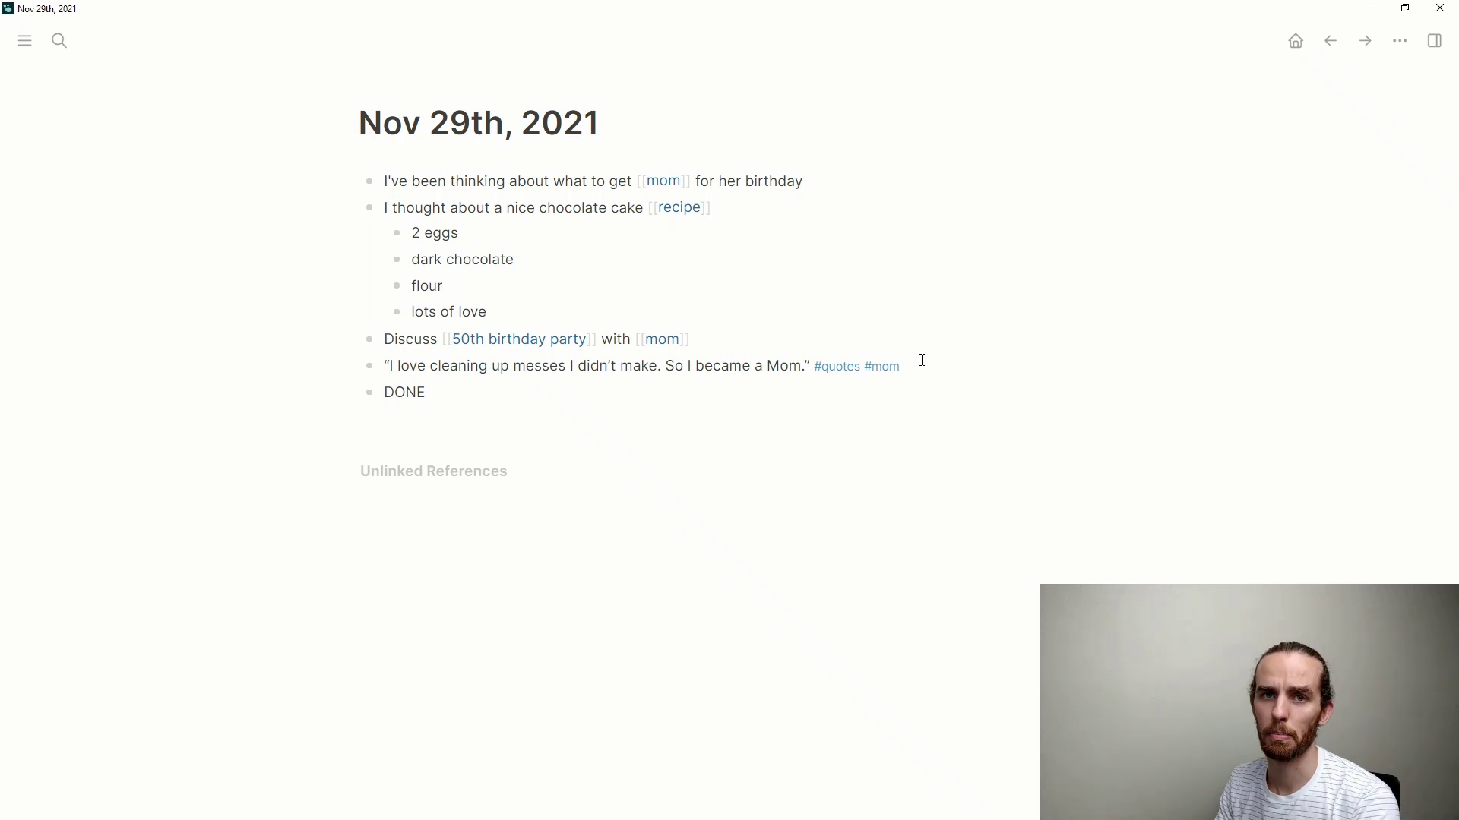
key(ctrl+Return)
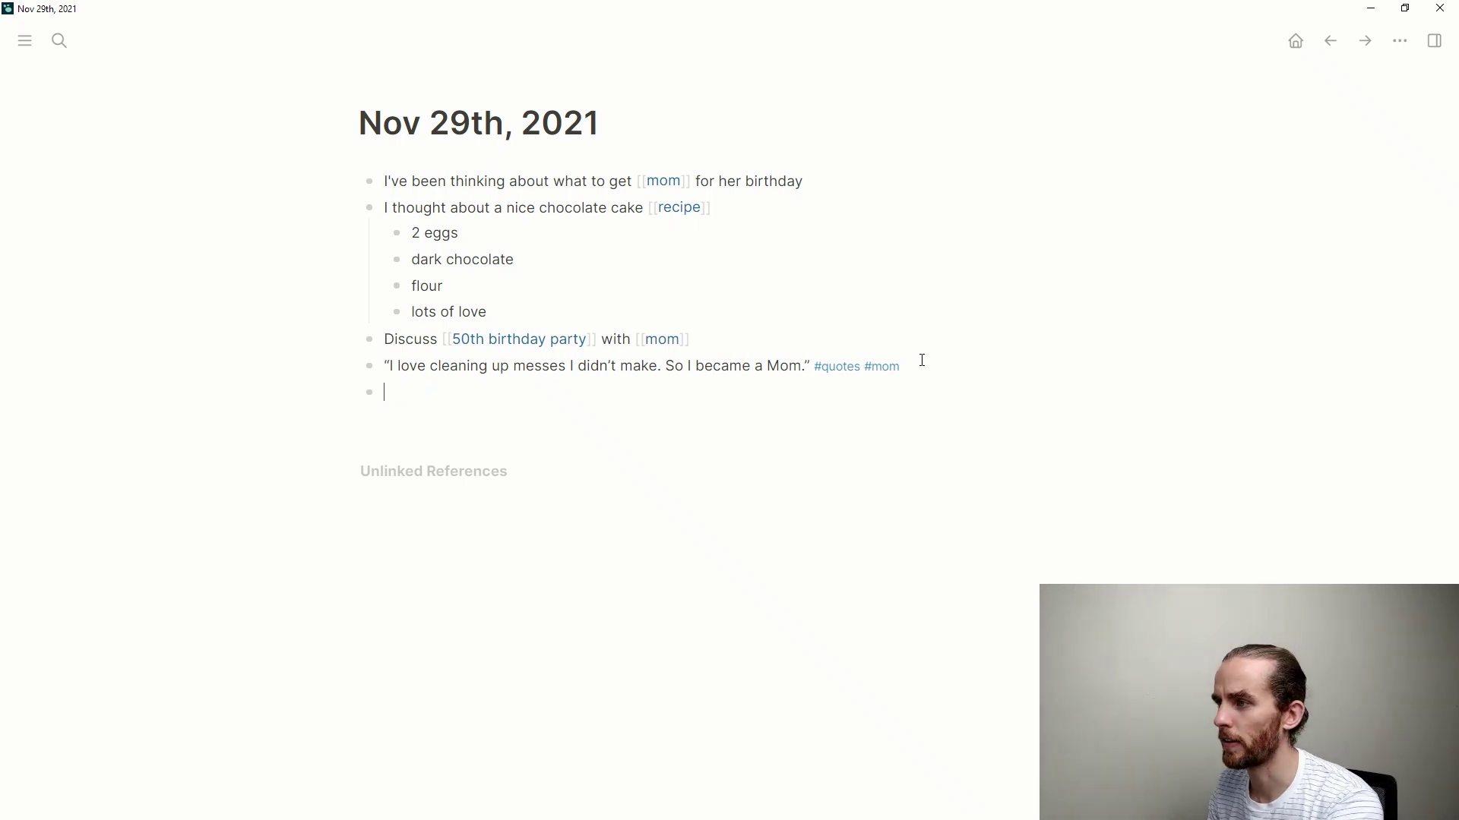
key(ctrl+Return)
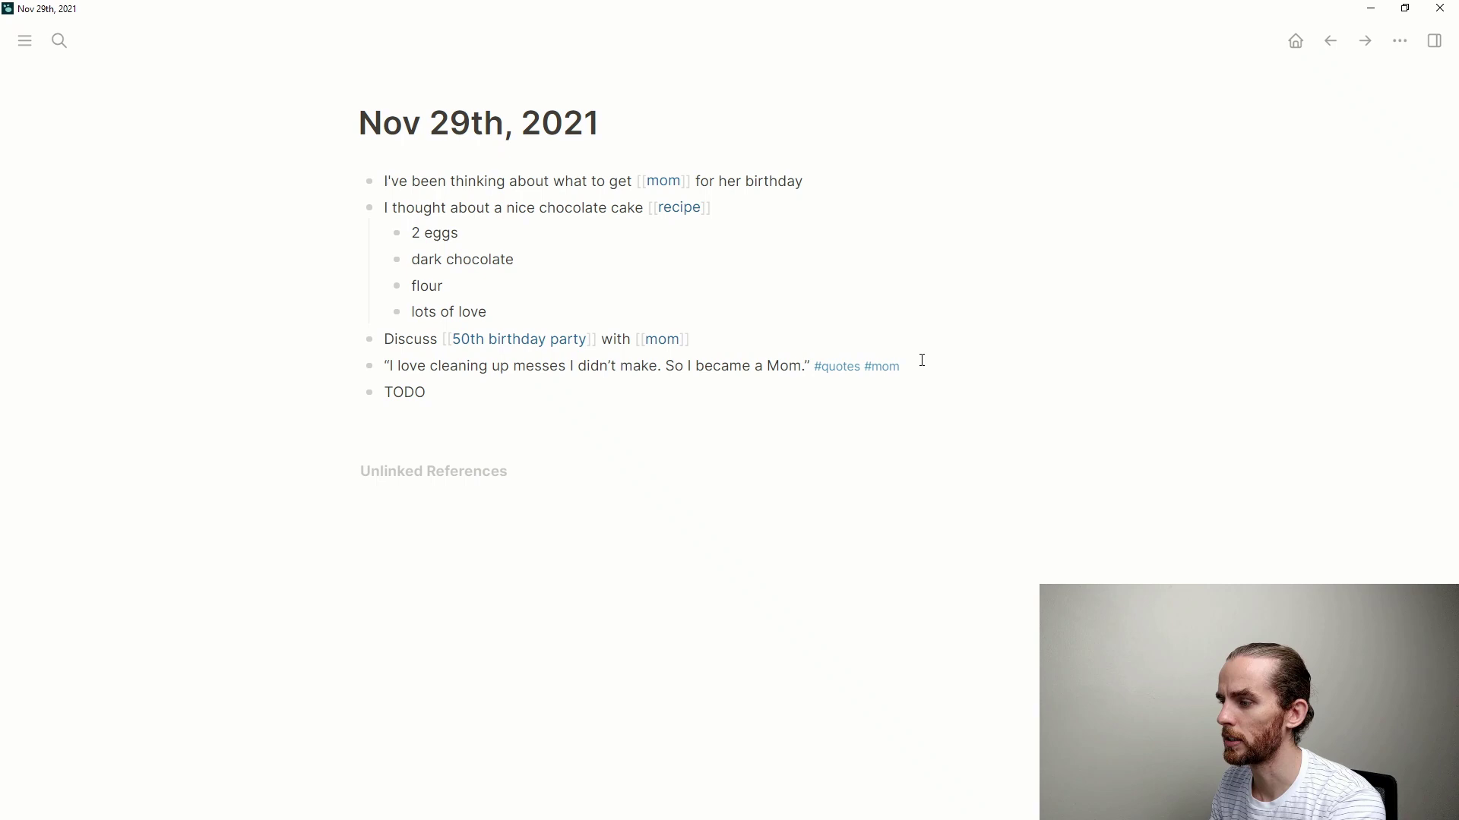
text(do this thing)
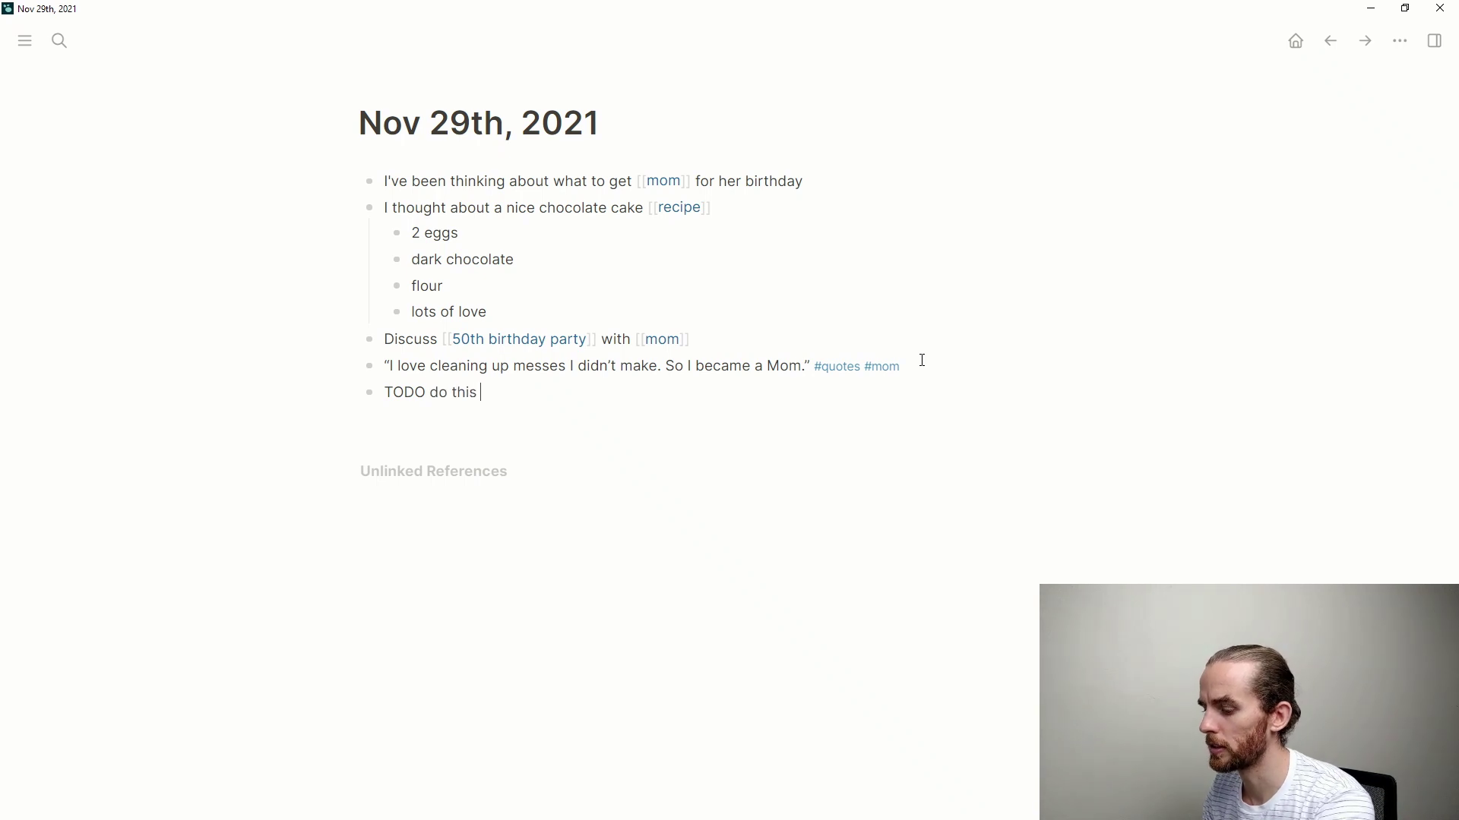
key(Return)
key(Return)
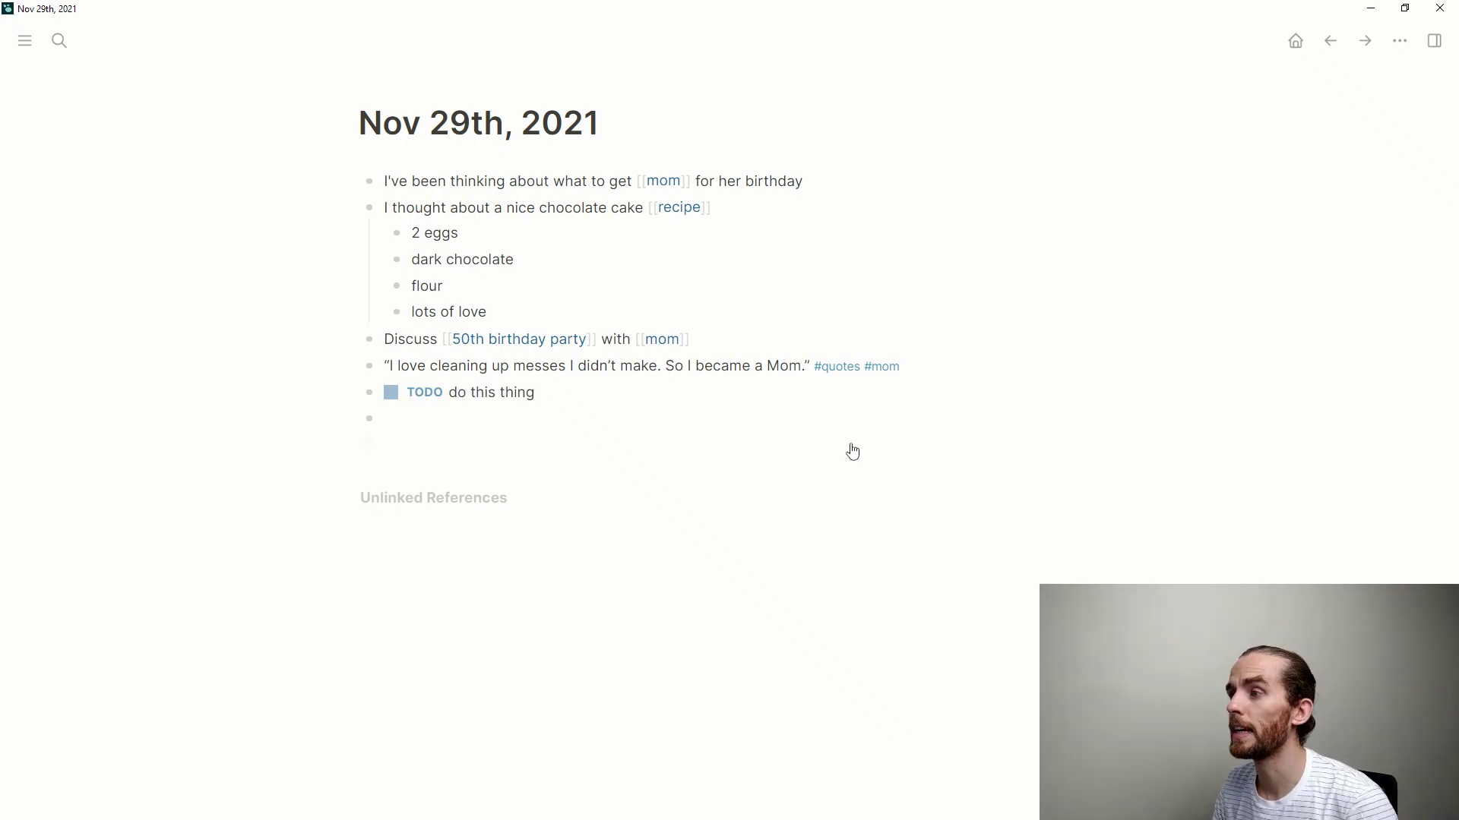
Cycle the task through DOING and DONE, then set it back to TODO
click(426, 393)
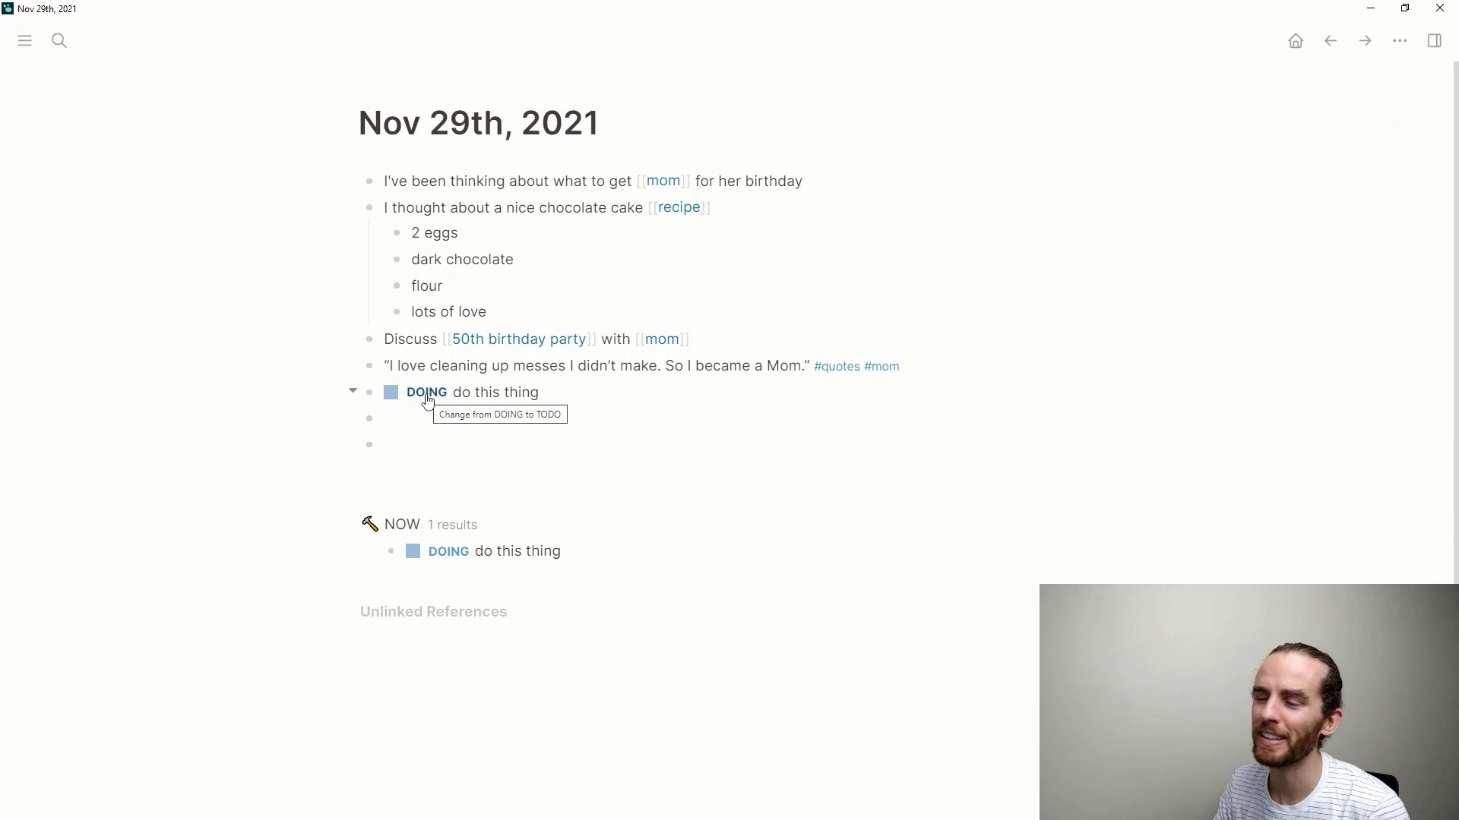
click(390, 393)
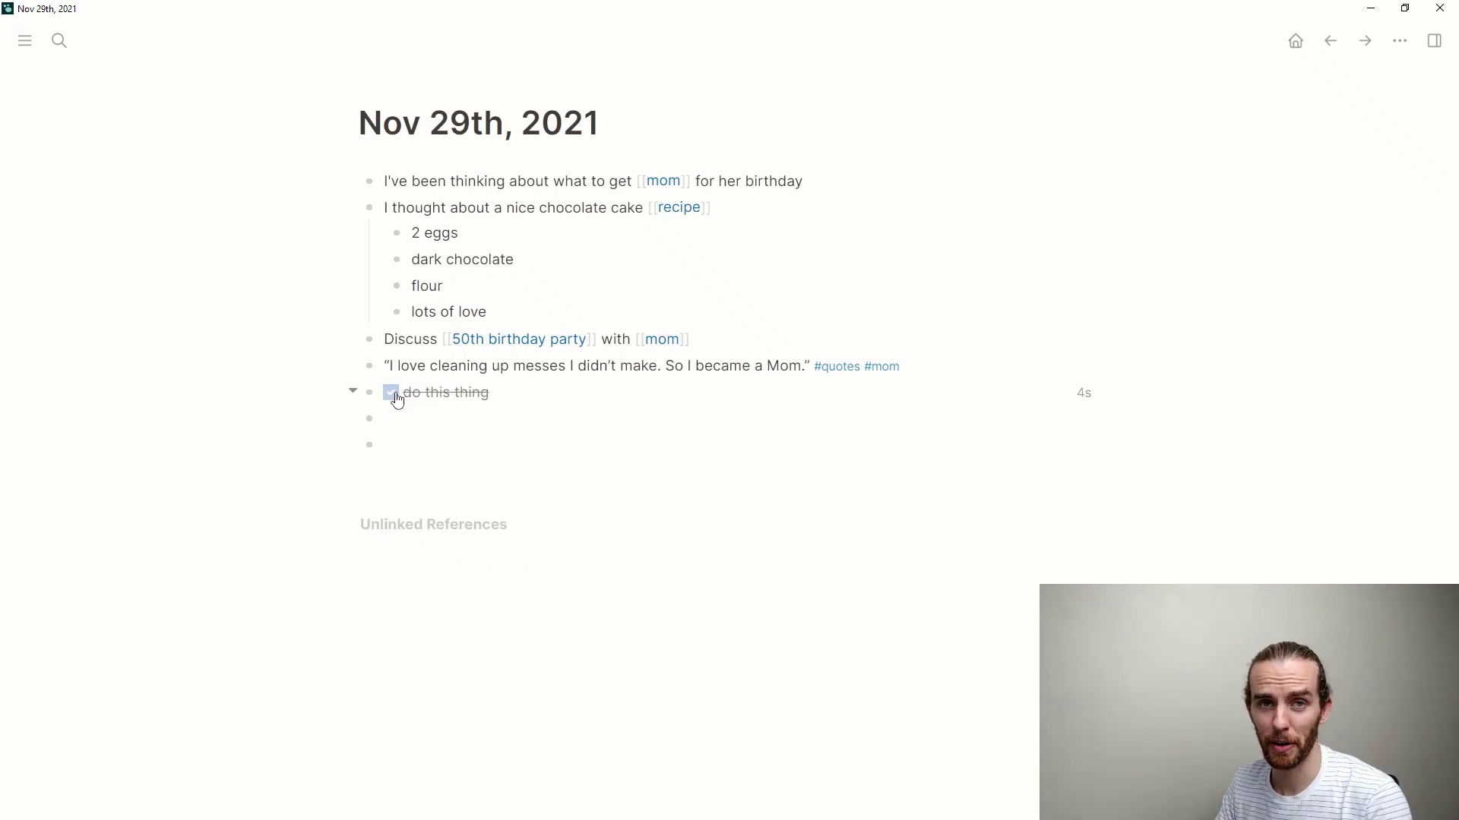
click(397, 400)
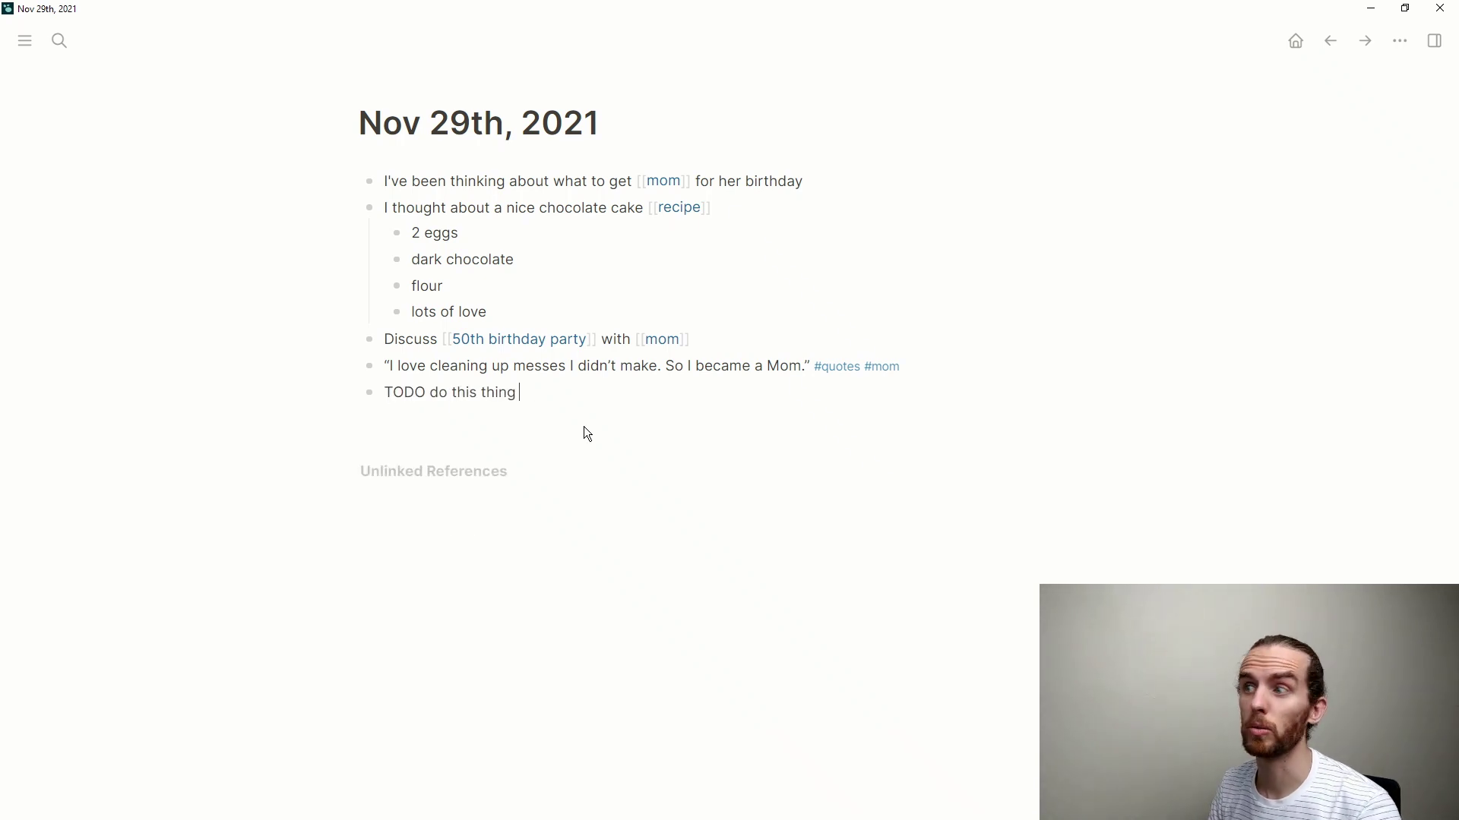
Give the 'do this thing' task priority A with the /A command
text(/)
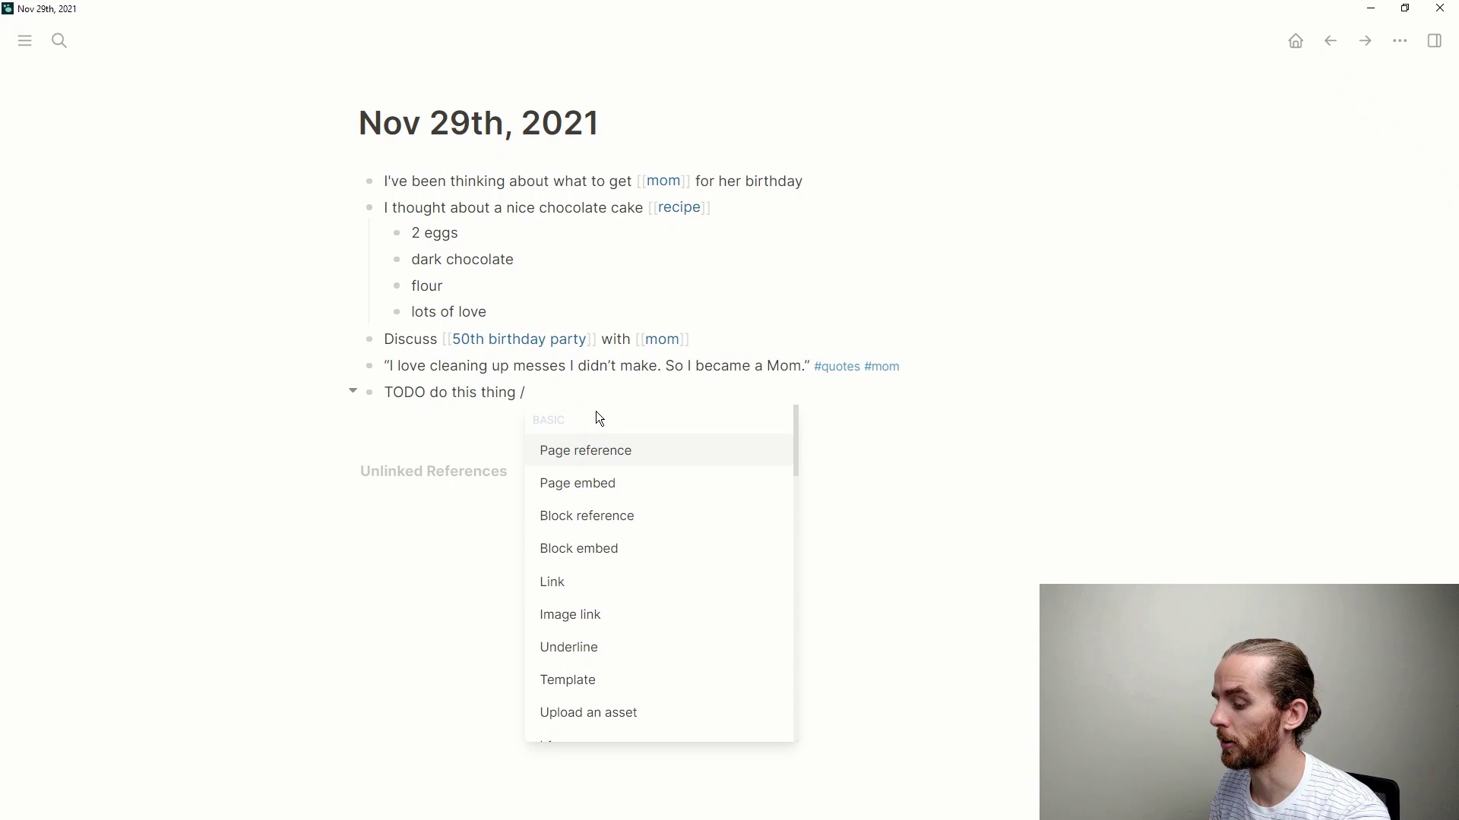
text(A)
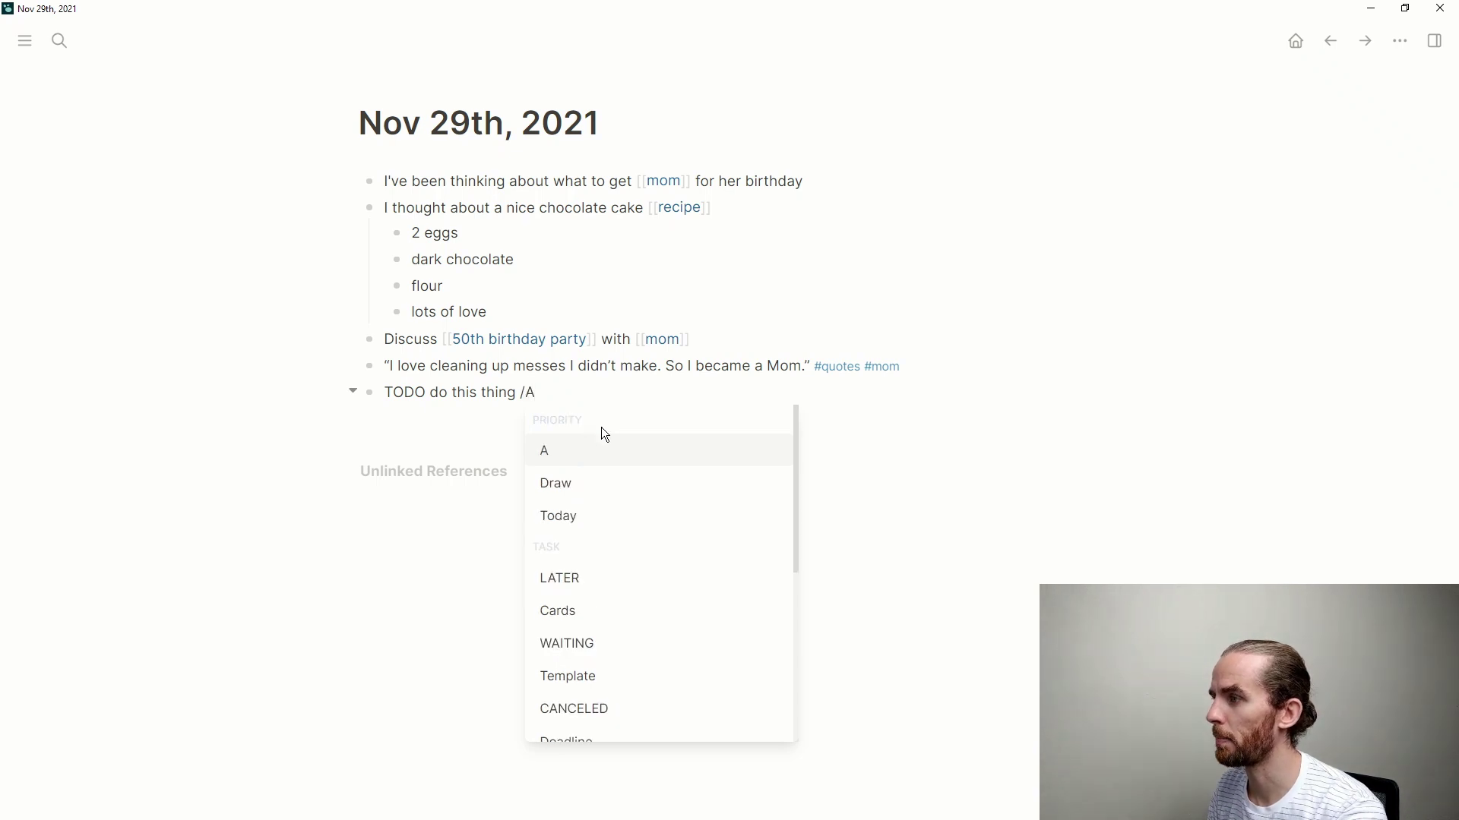
click(599, 456)
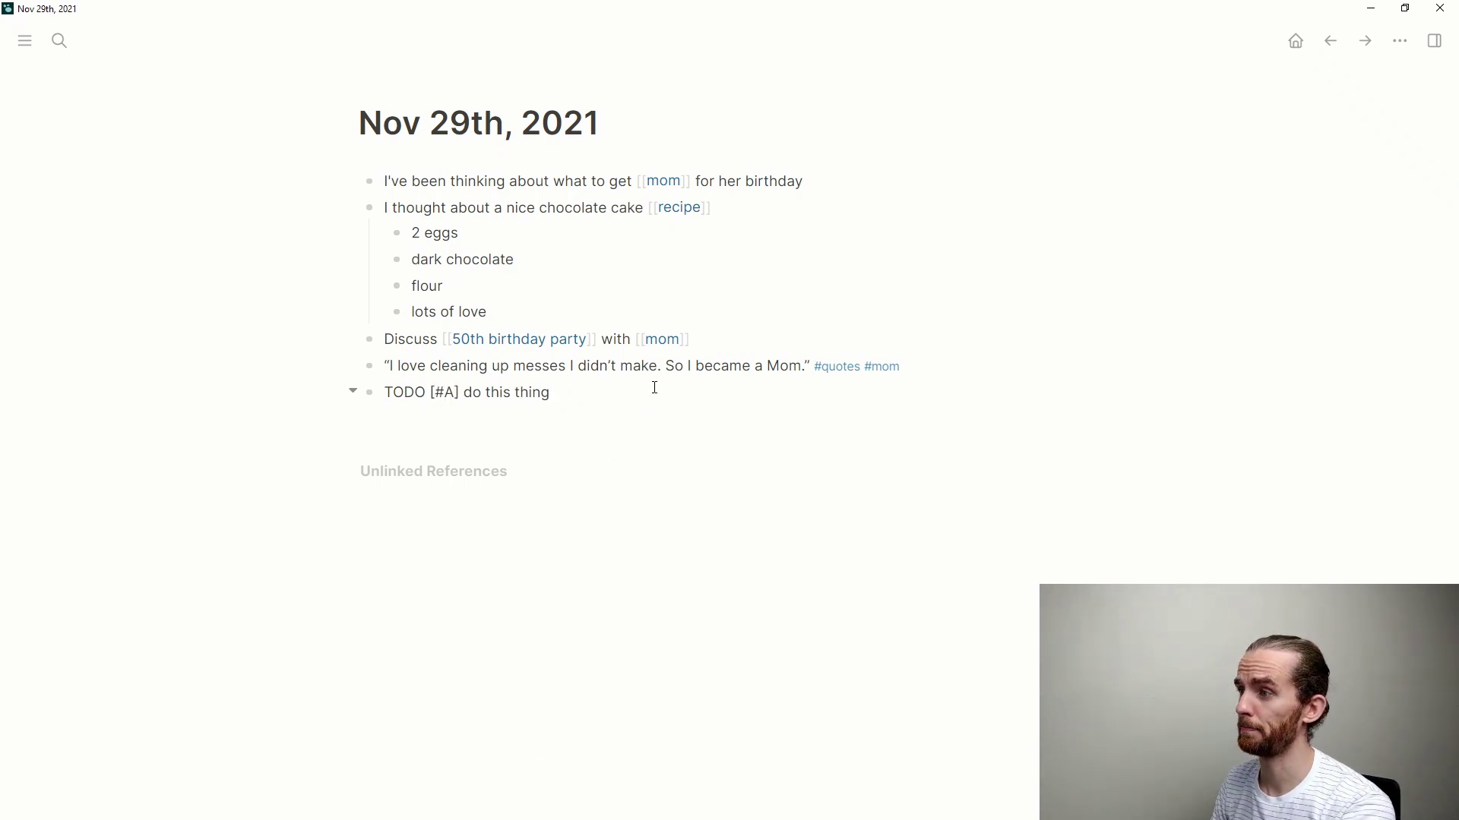
key(Return)
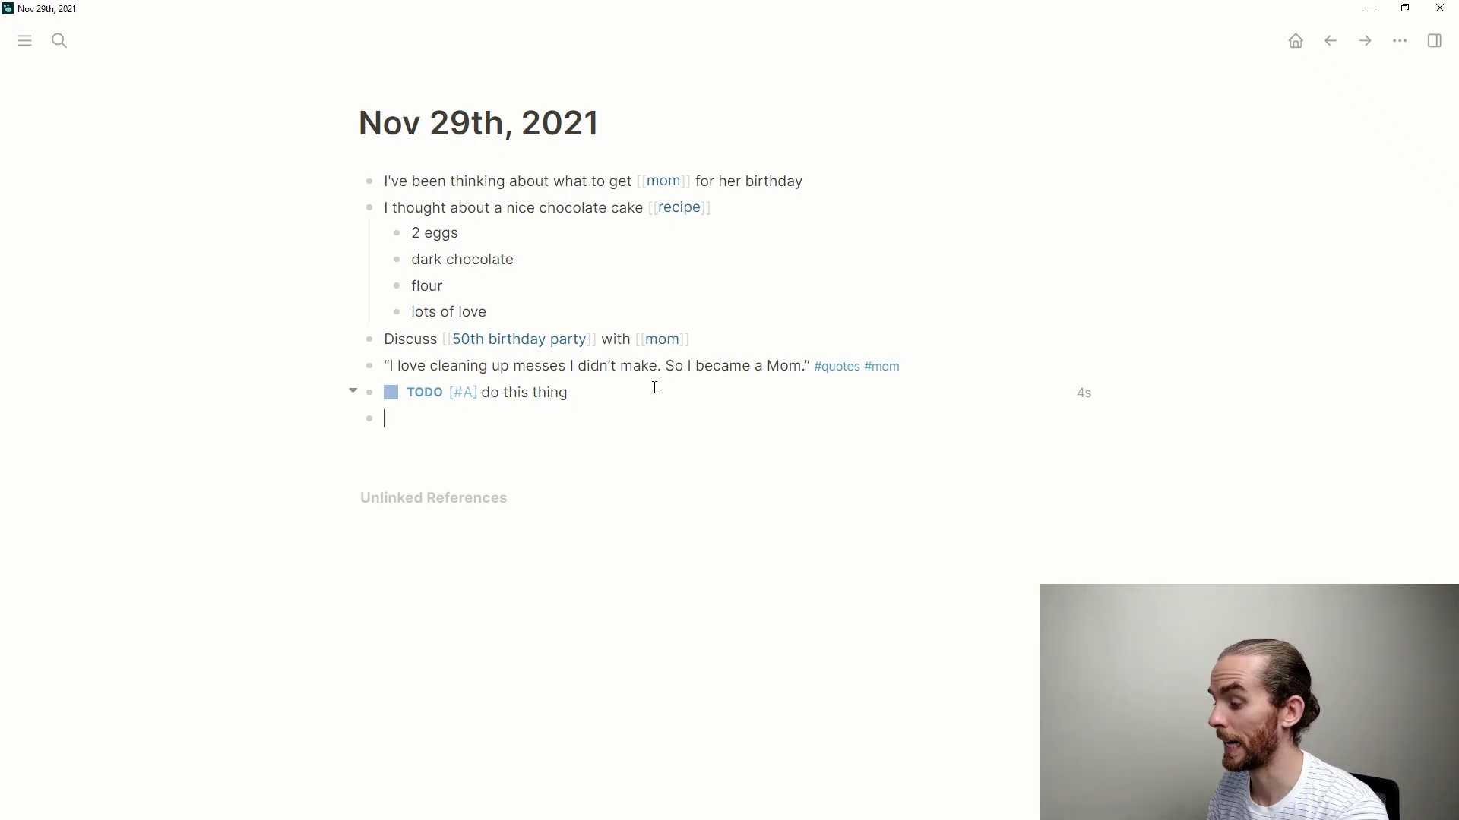
Add a second task 'TODO another thing' with priority B
text(TODO)
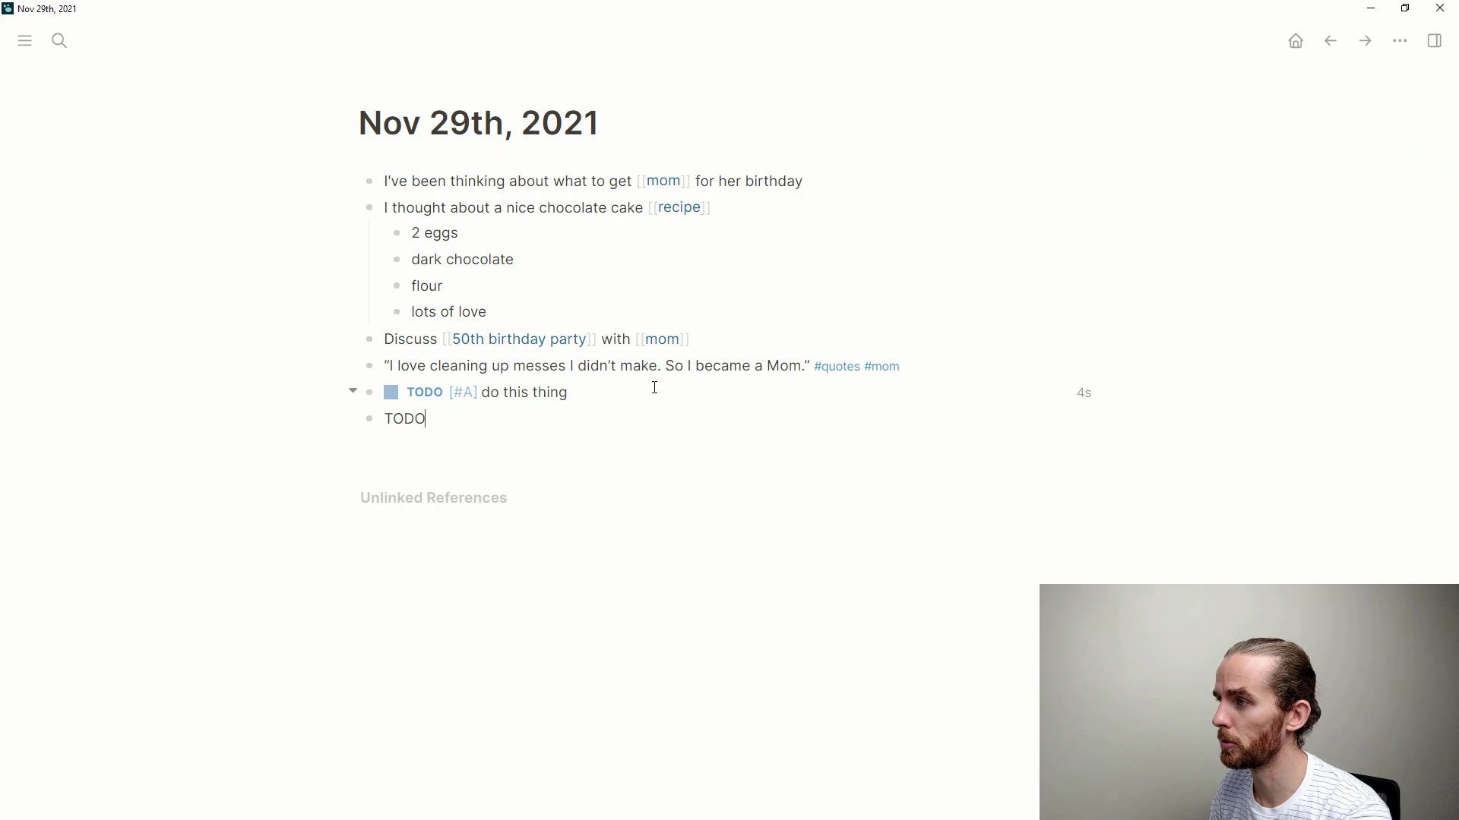
text( another )
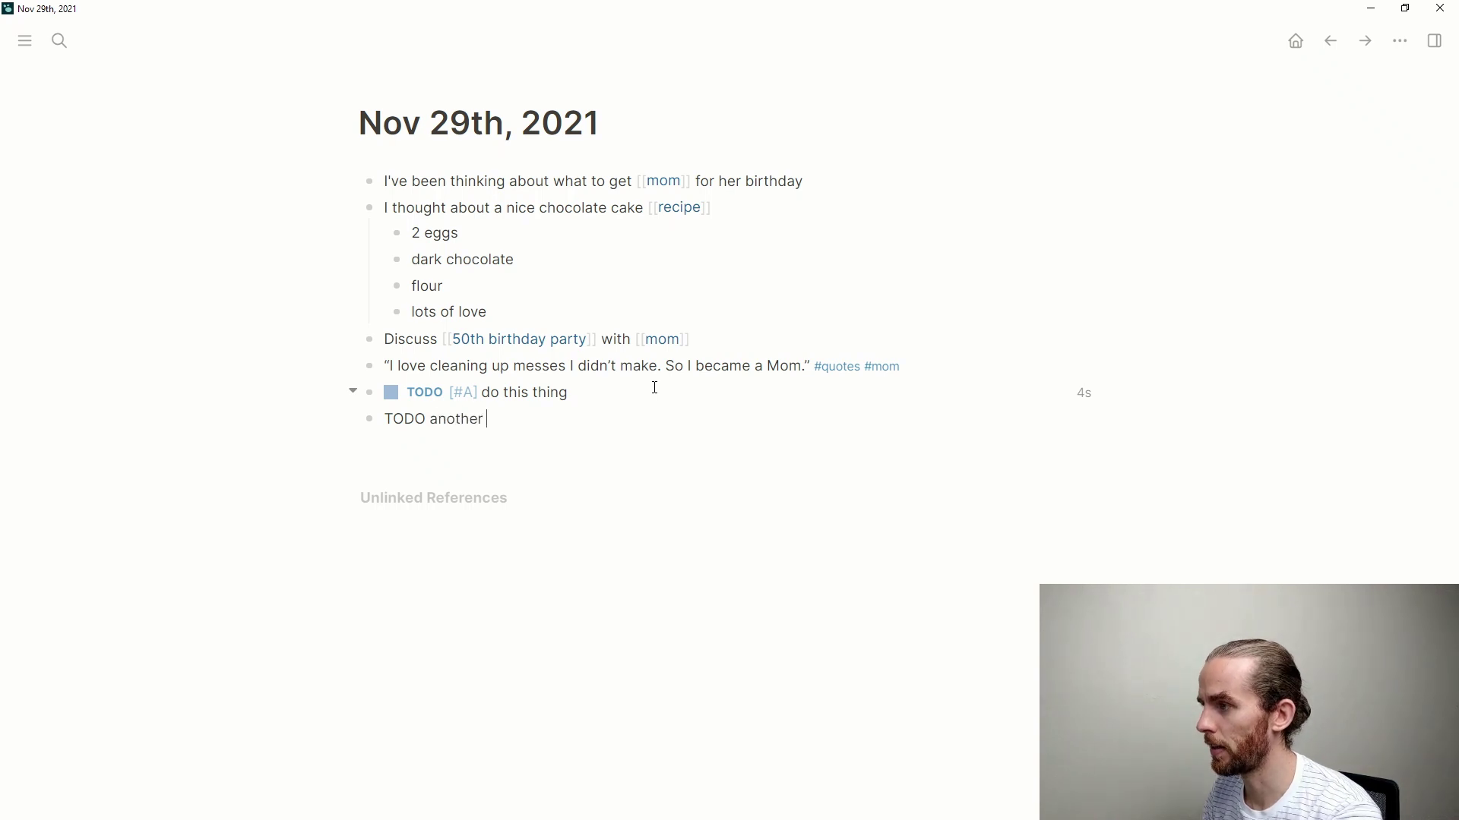
text(thing /)
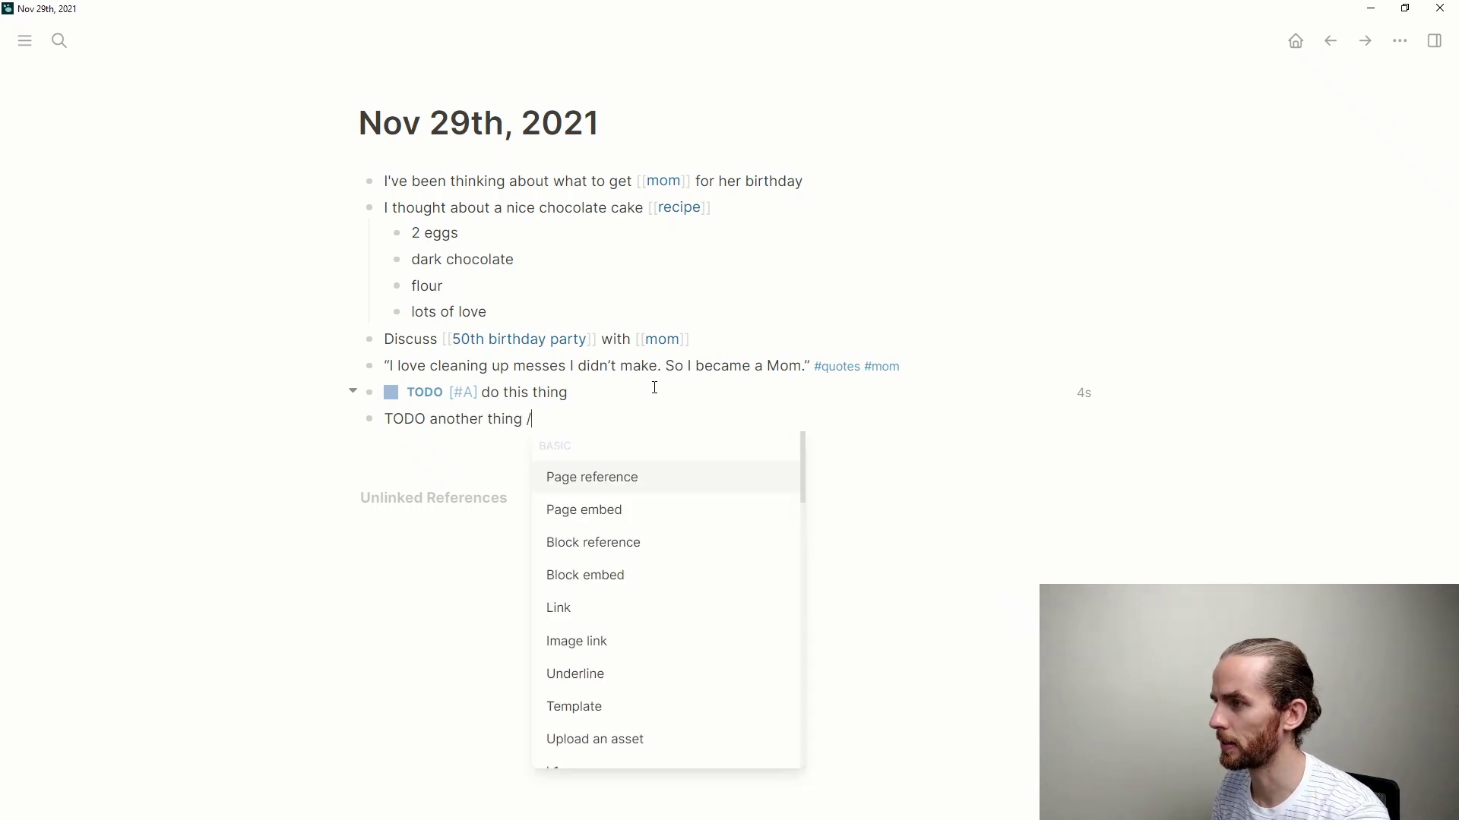
text(B)
key(BackSpace)
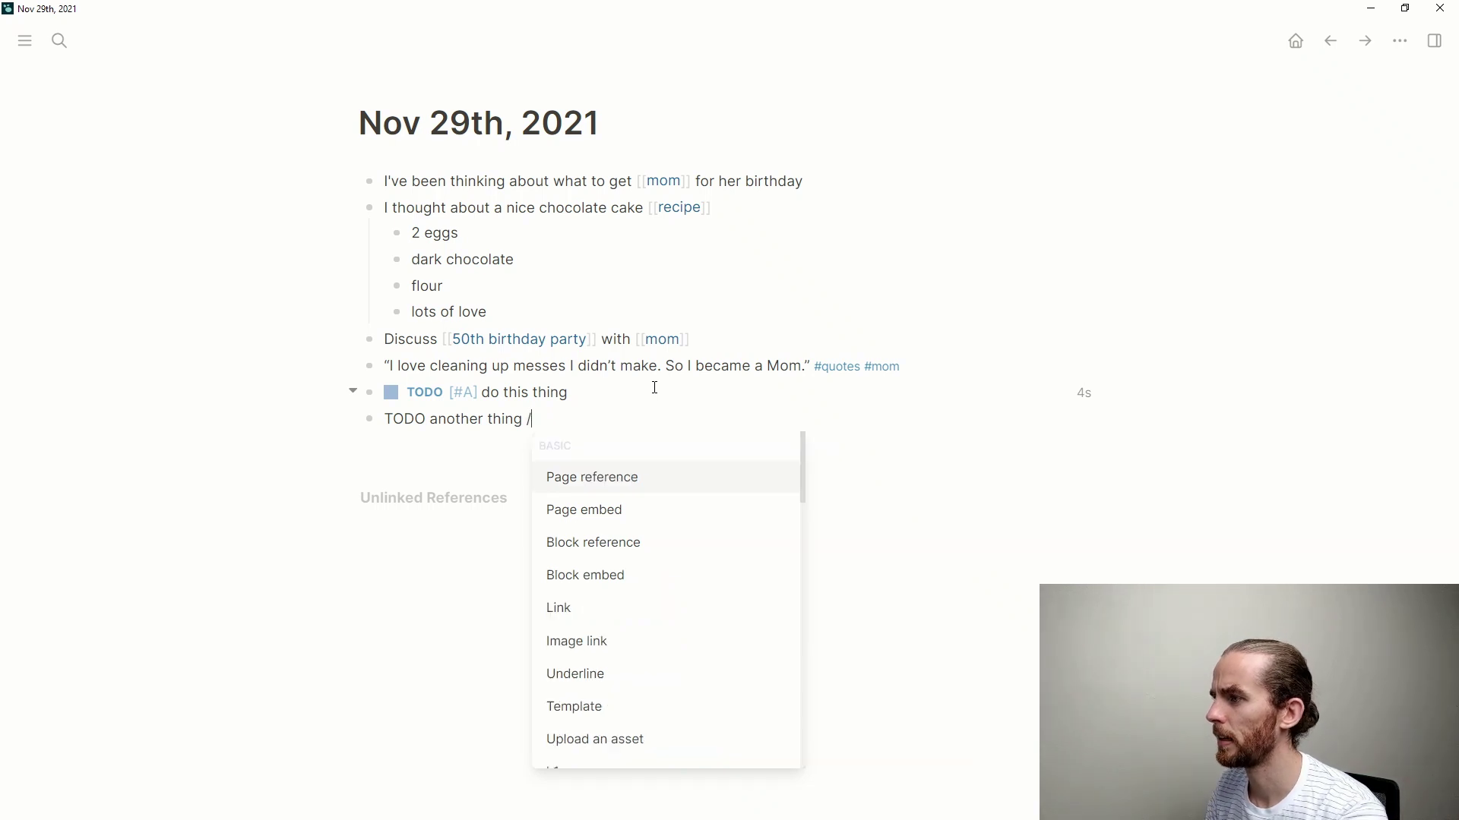
scroll(610, 535, down, 3)
scroll(609, 538, down, 5)
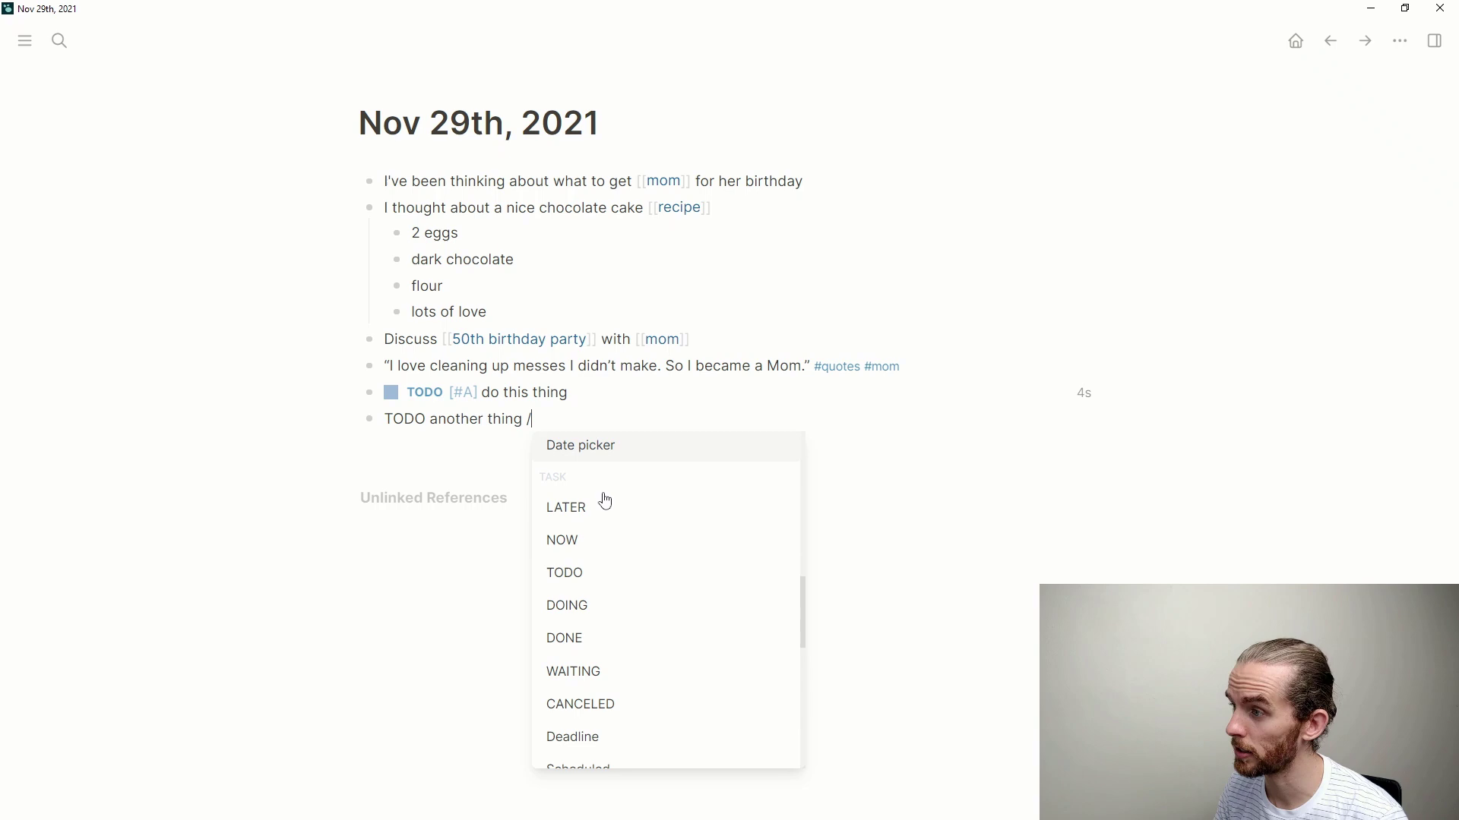
scroll(598, 547, down, 3)
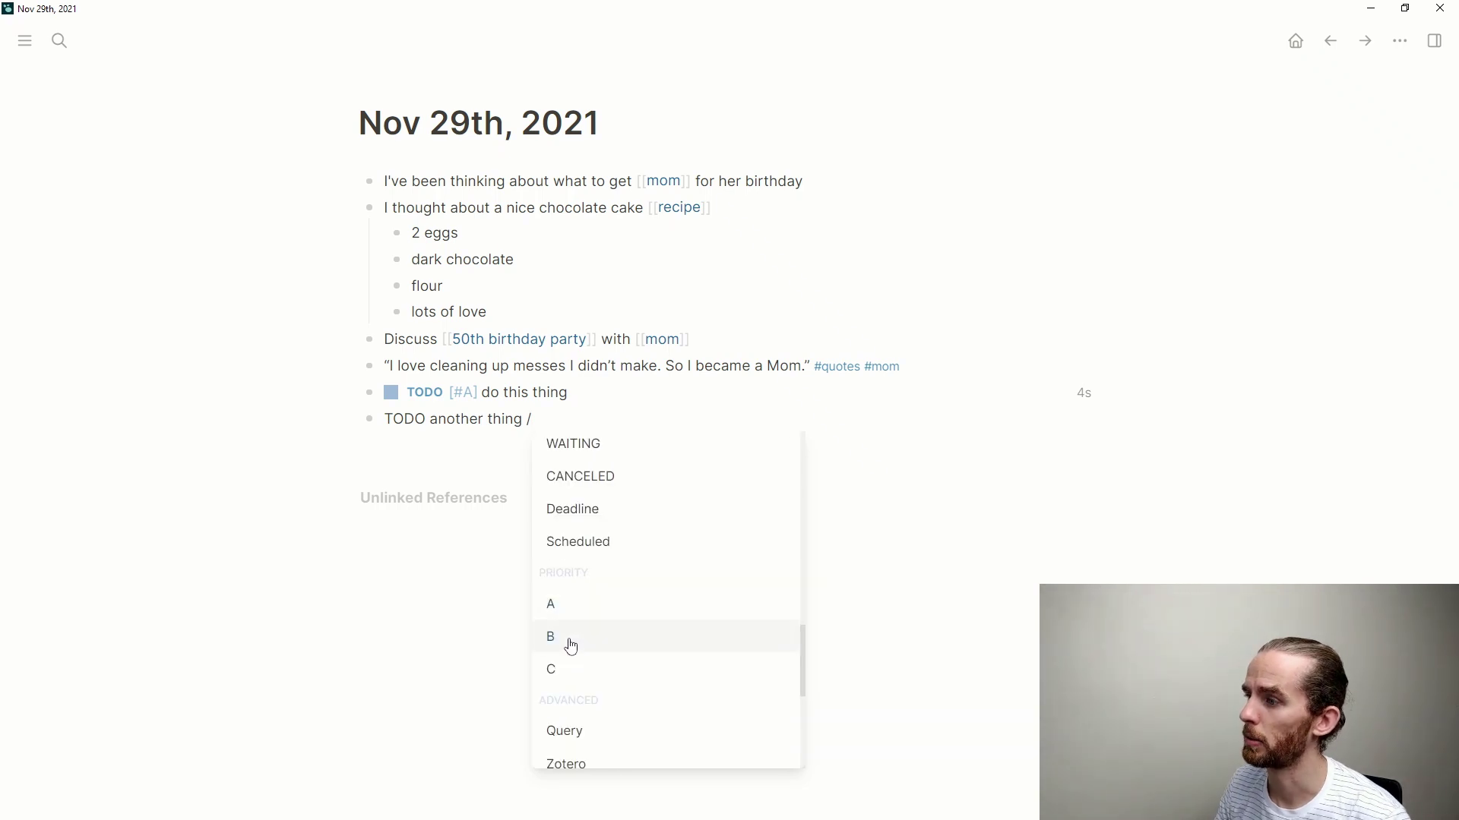
click(572, 639)
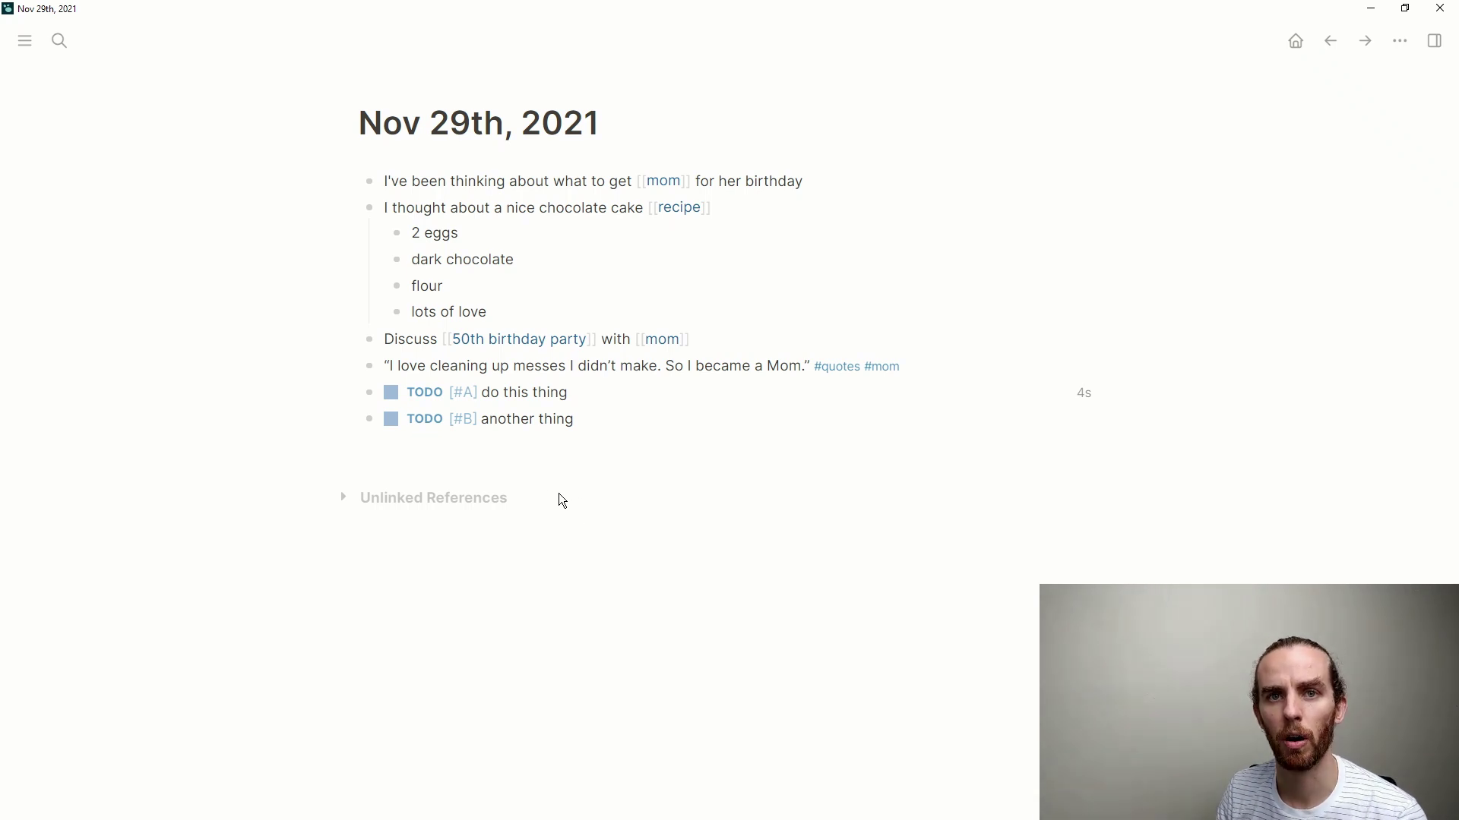
click(676, 425)
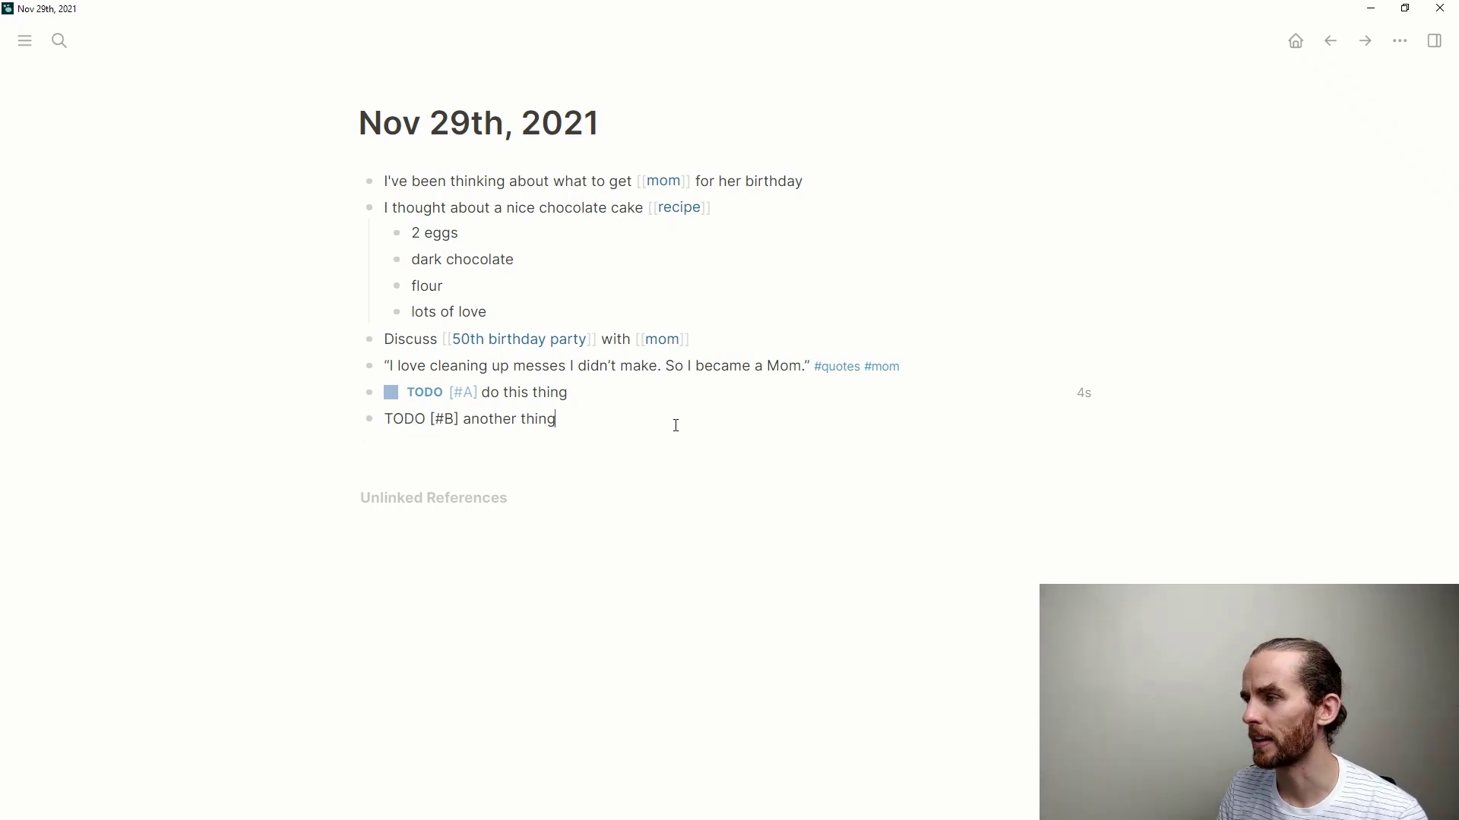
key(Return)
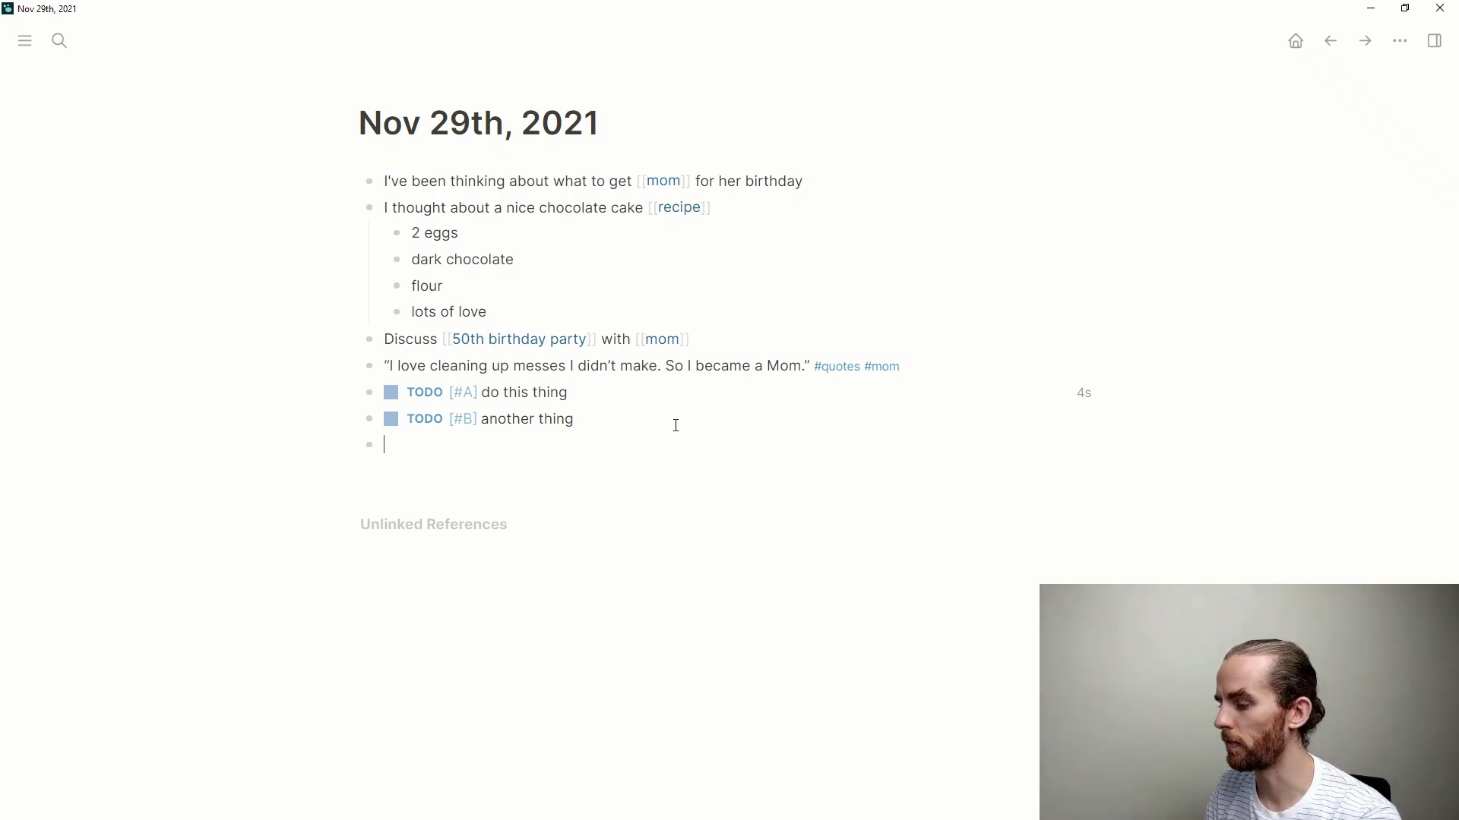
Create the 'Largest animal on earth? #card' flashcard with the indented answer 'blue whale'
text(Large)
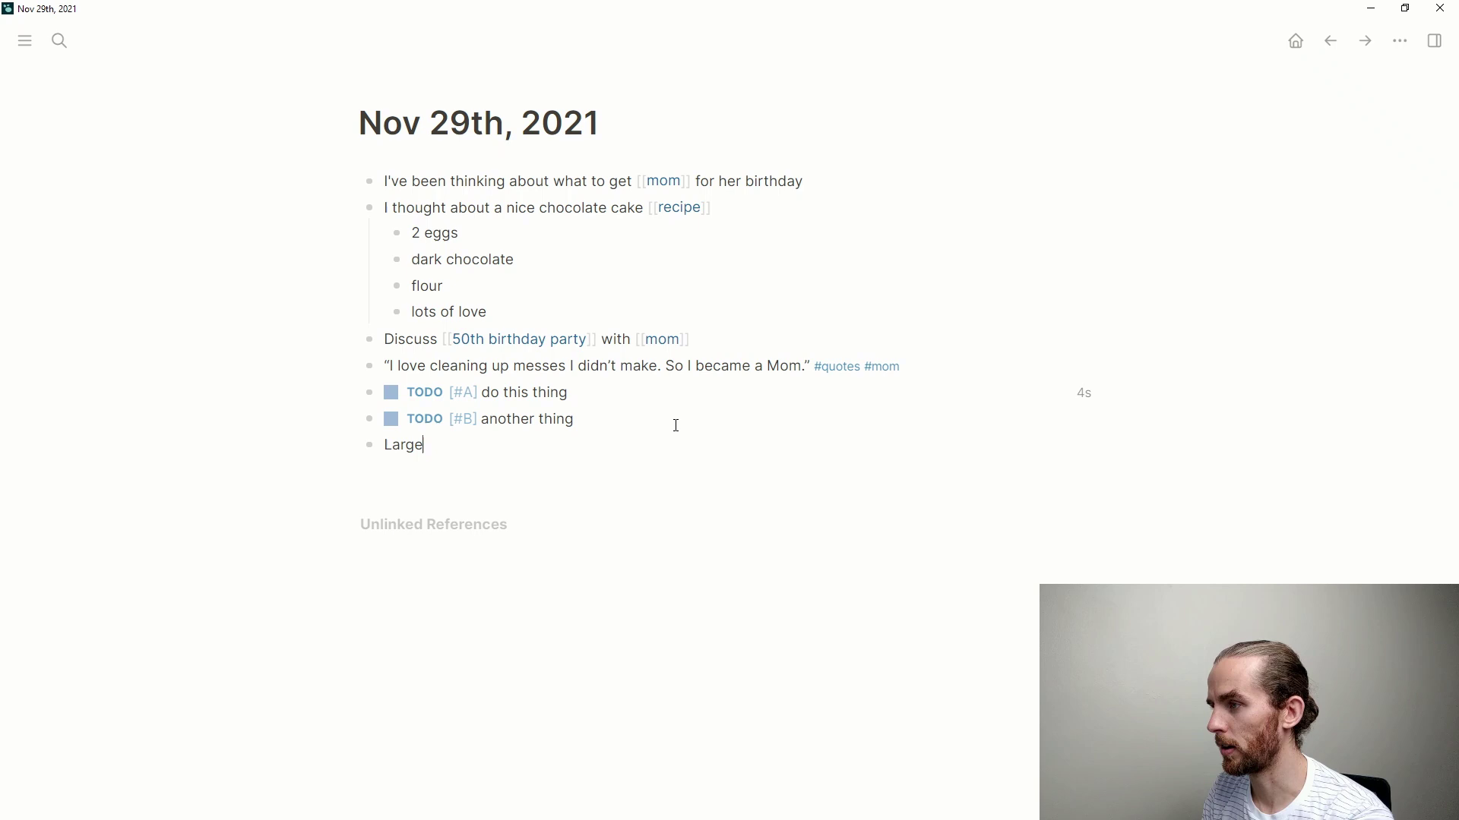
text(st animal on )
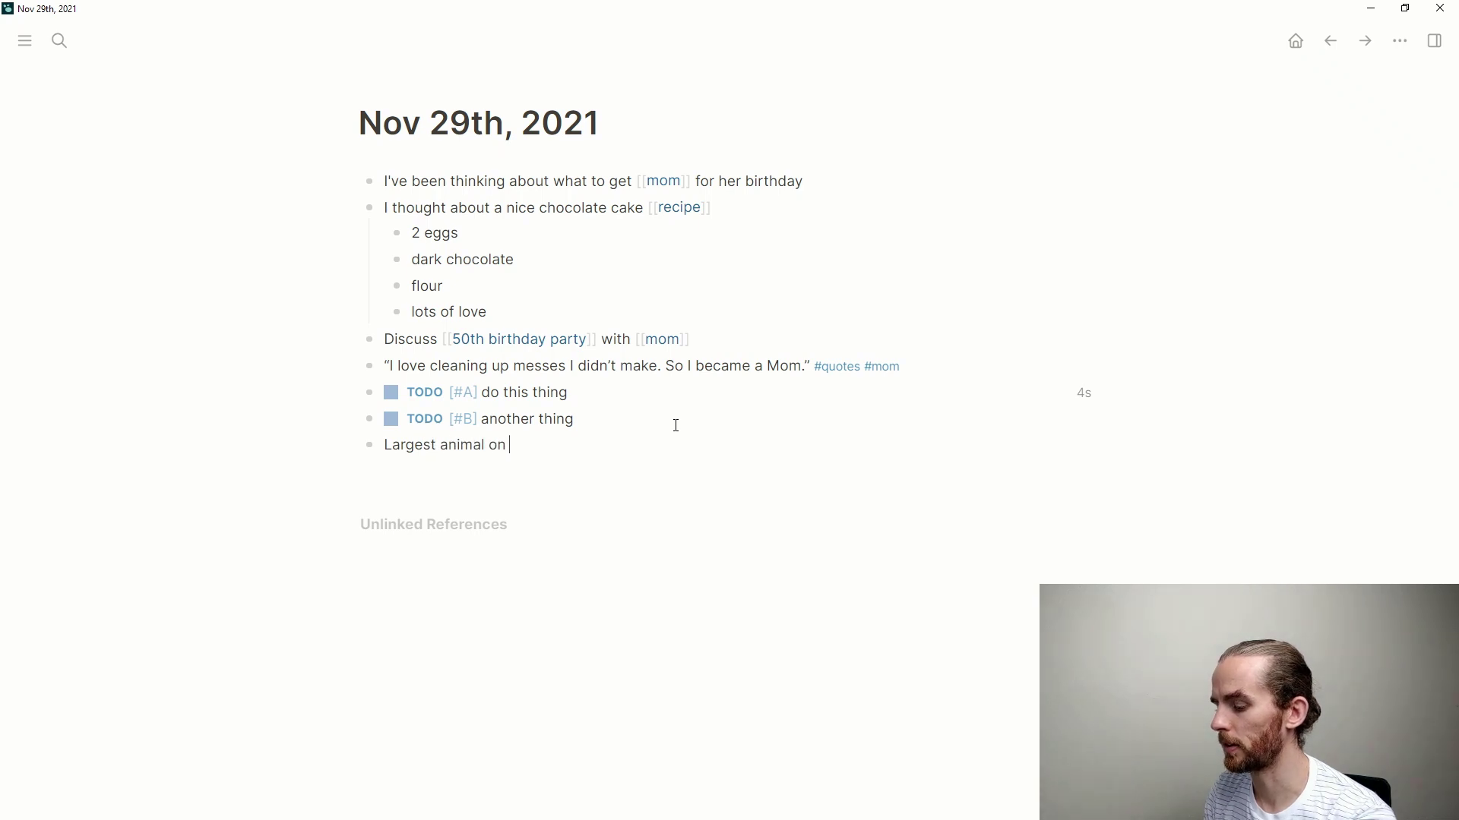
text(earth? )
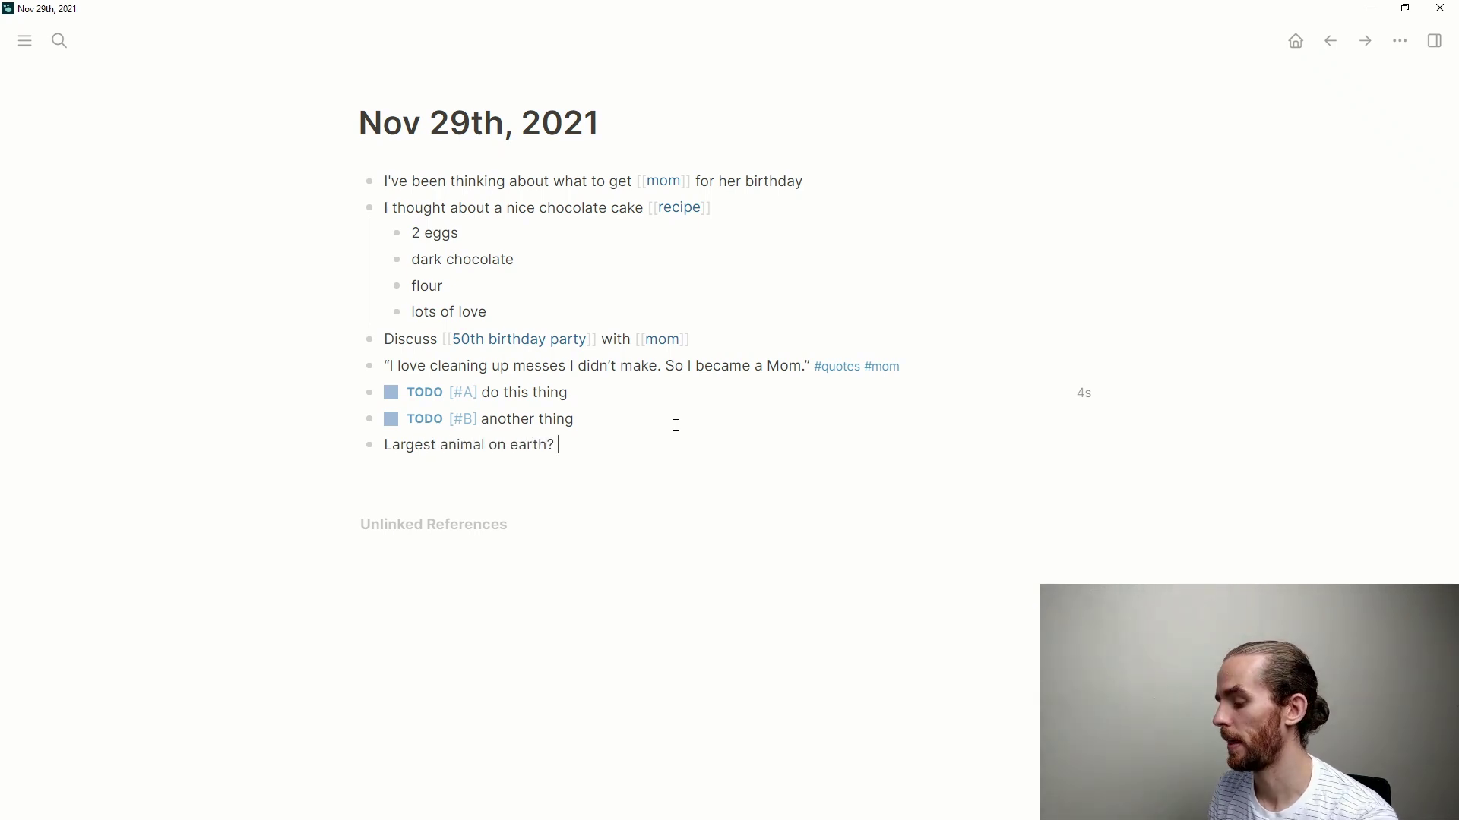
text(#card)
key(Return)
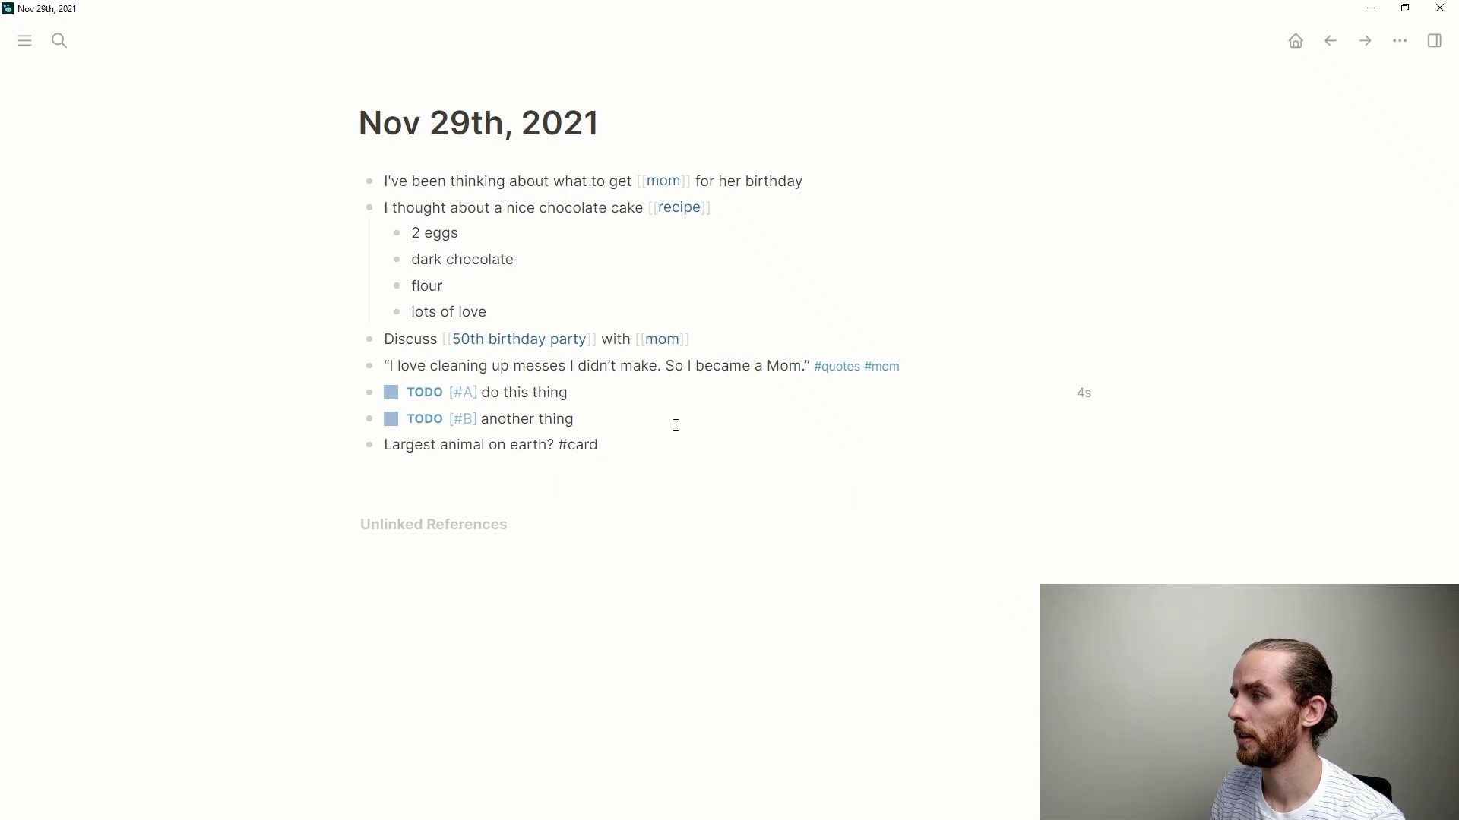
key(Return)
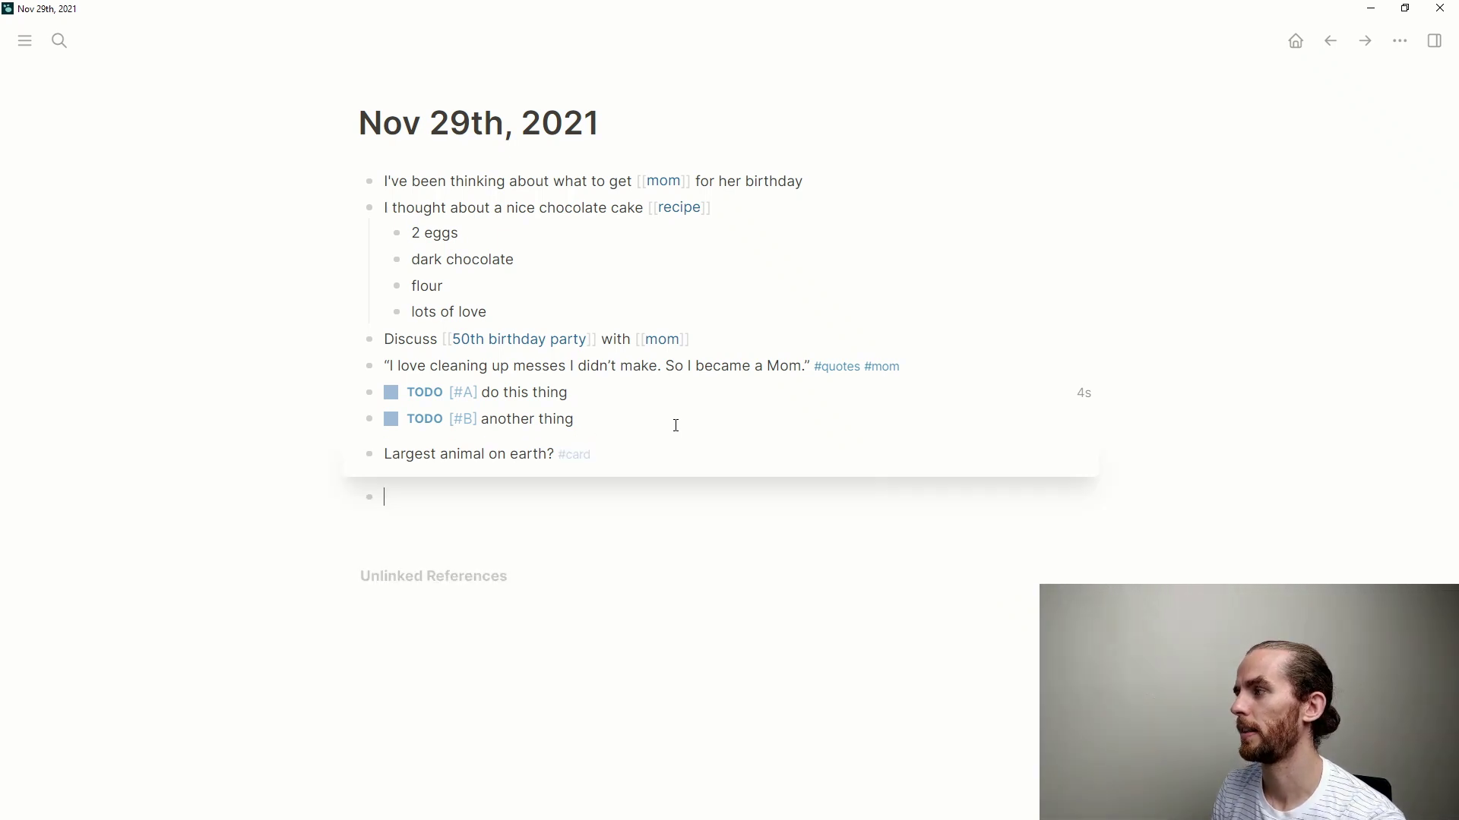
key(Tab)
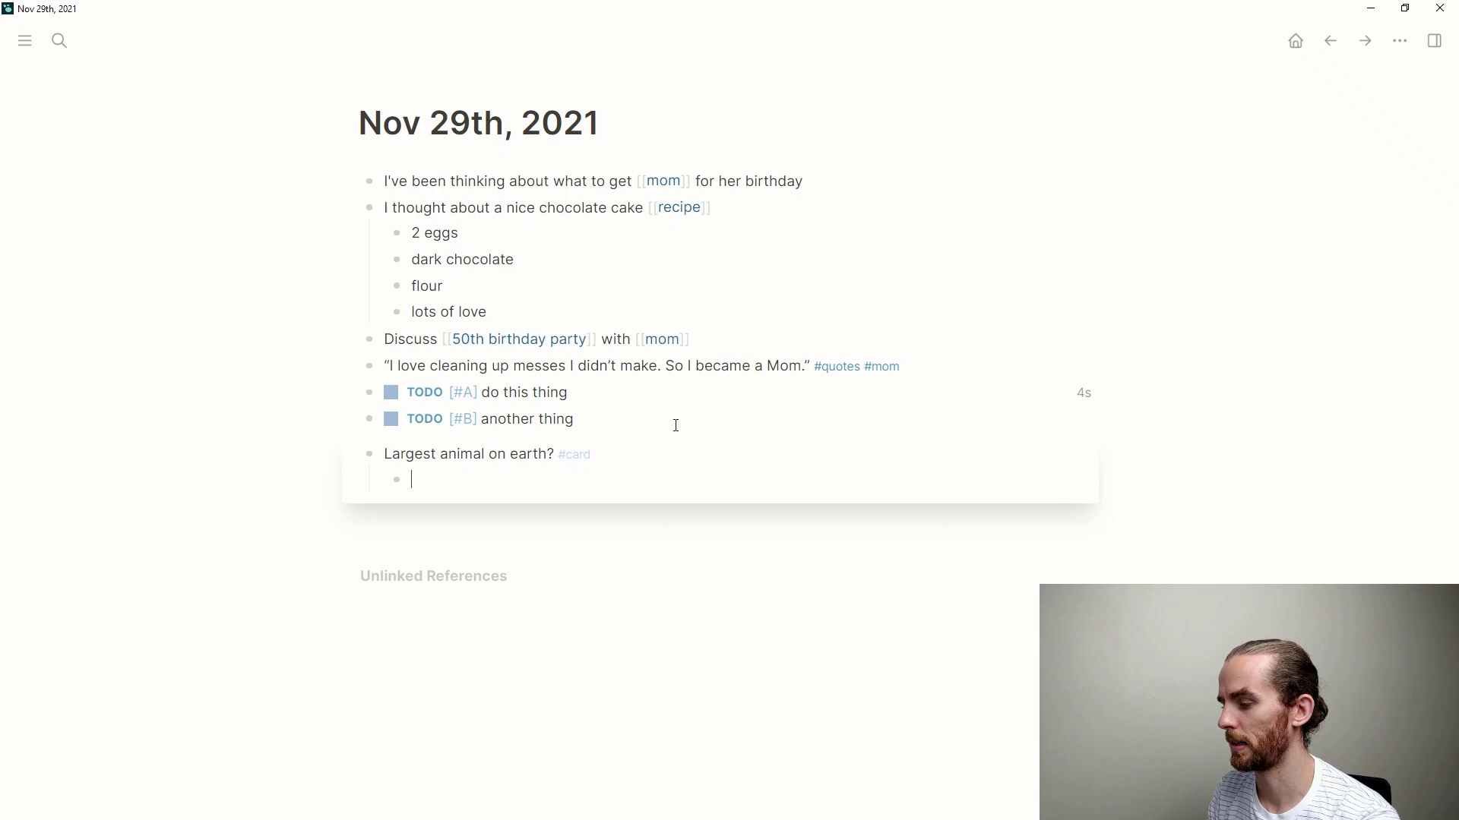
text(blue )
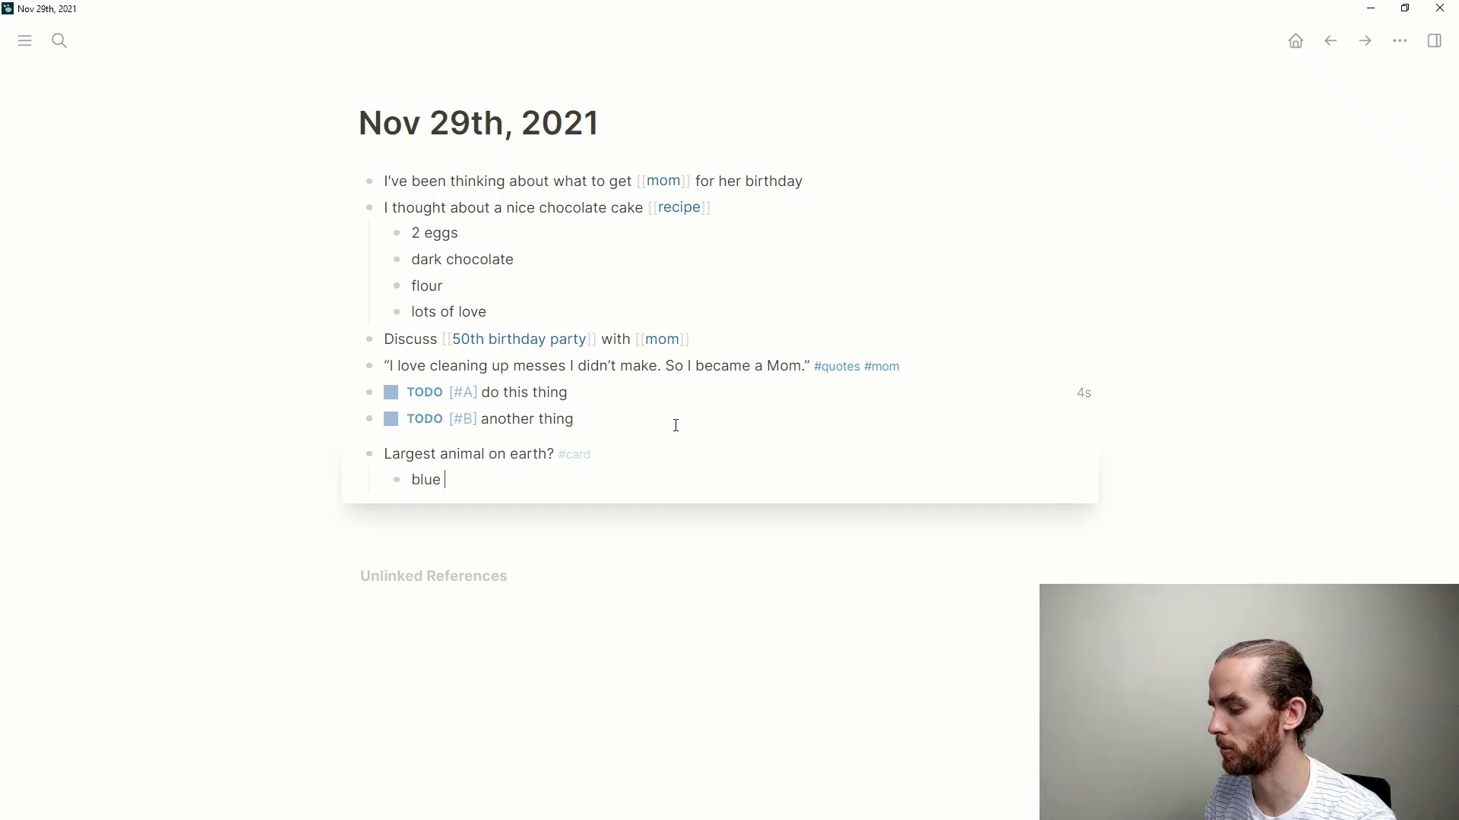
text(whale)
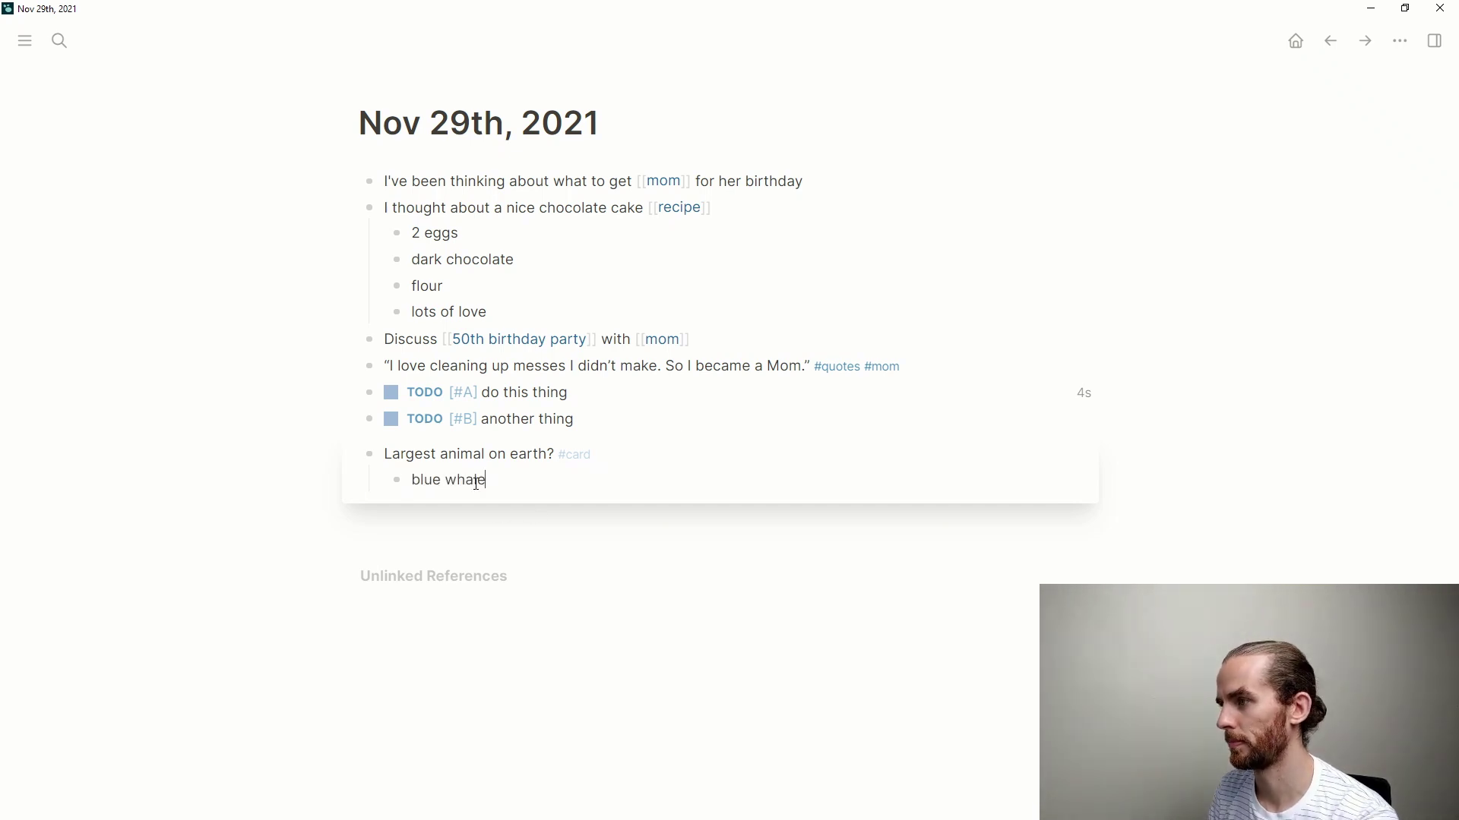
key(Return)
key(shift+Tab)
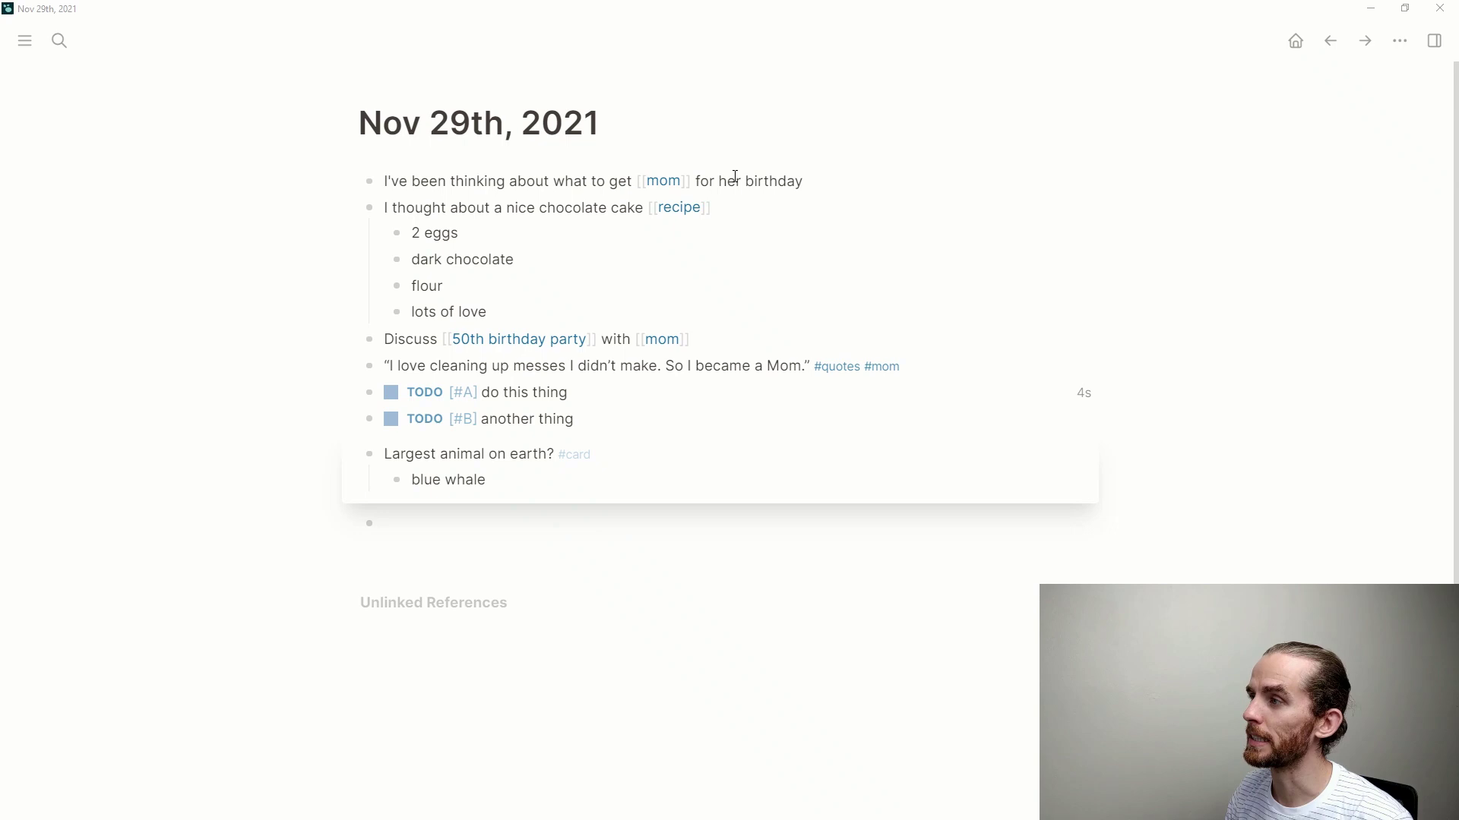
Open the mom page and browse the slash command menu in an empty block
click(664, 183)
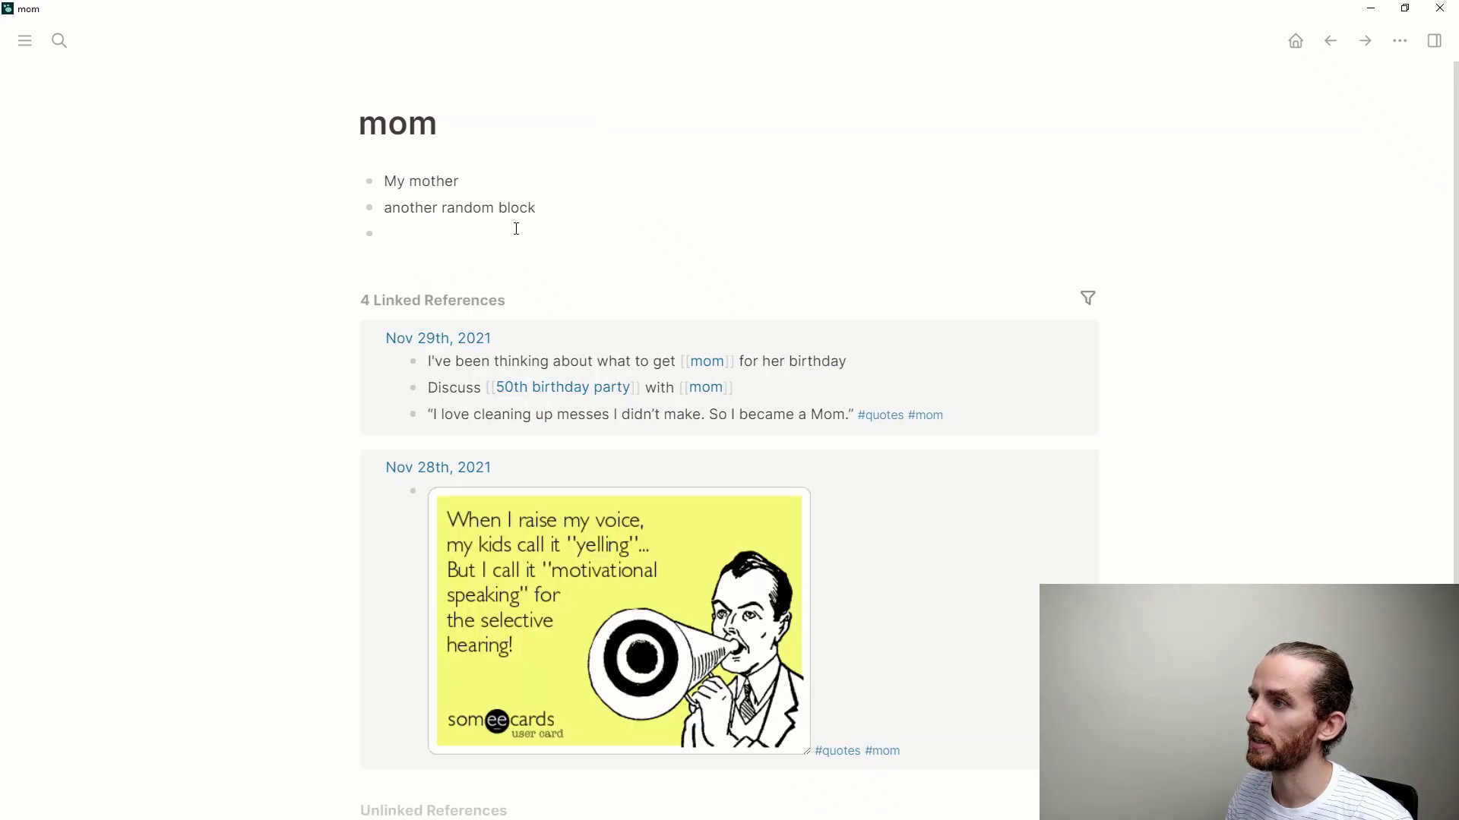
text(/)
scroll(527, 377, down, 8)
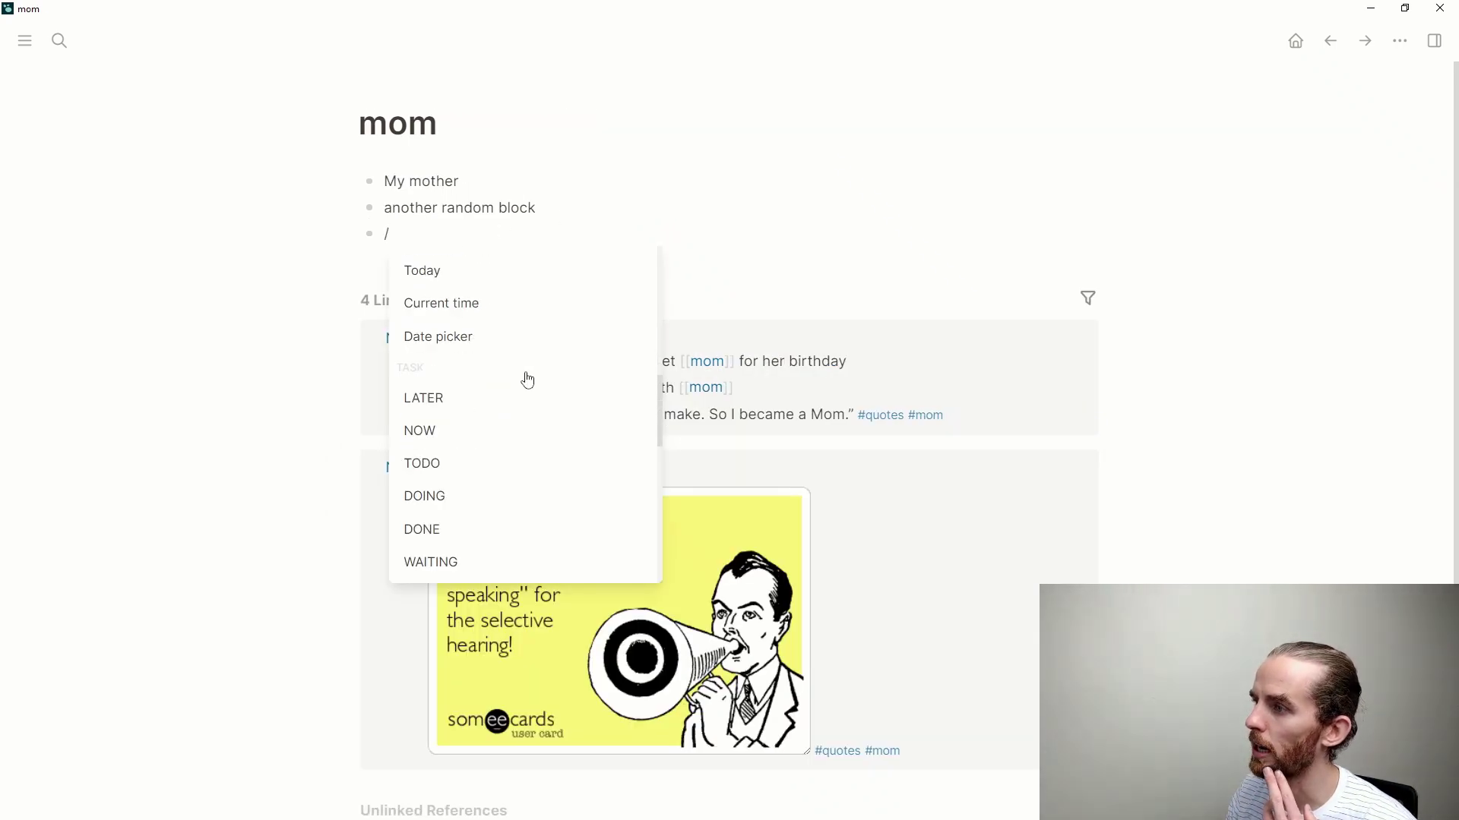
scroll(527, 377, up, 4)
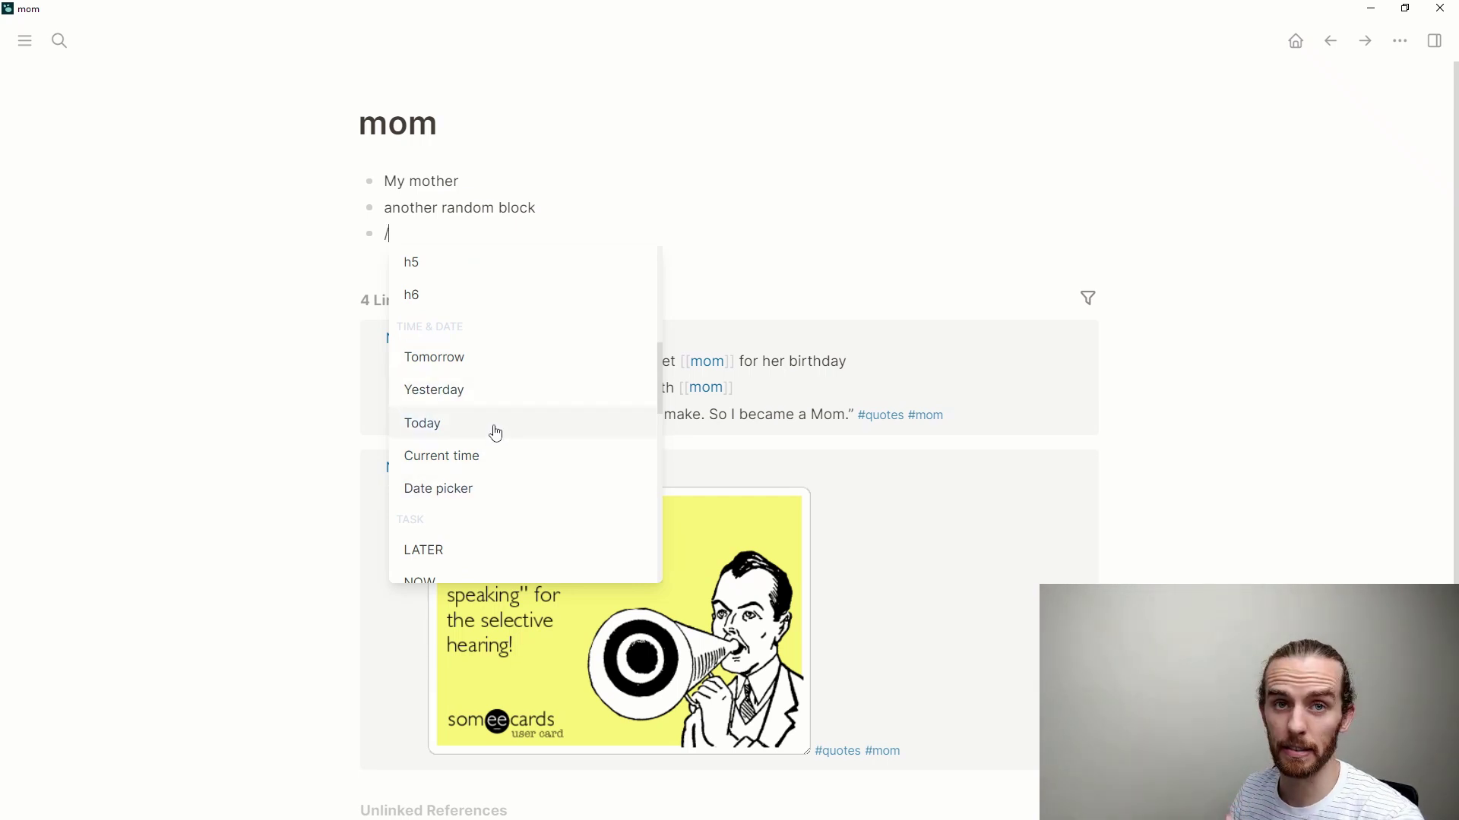
scroll(495, 433, down, 4)
scroll(495, 433, down, 2)
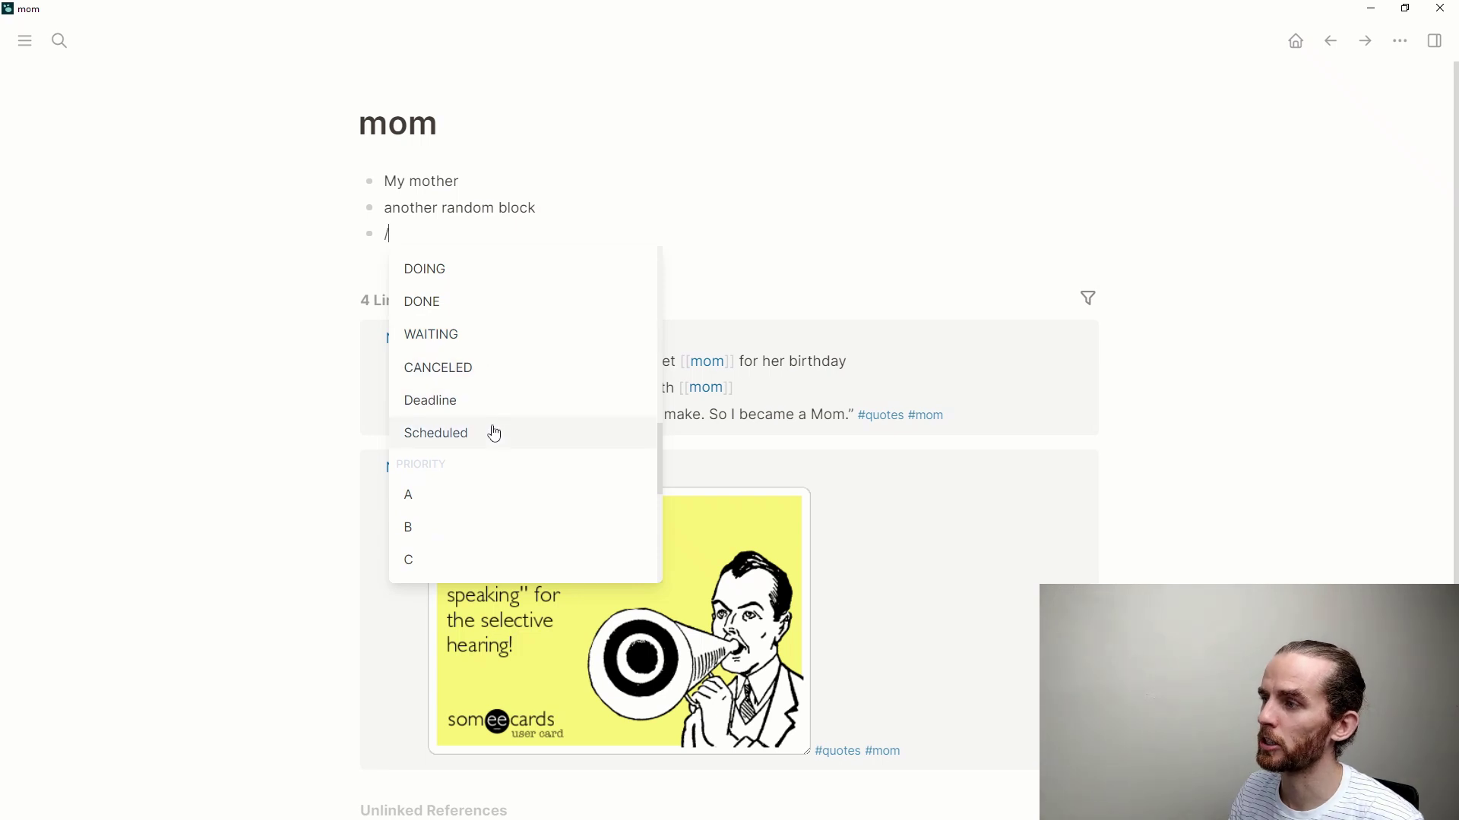
click(494, 433)
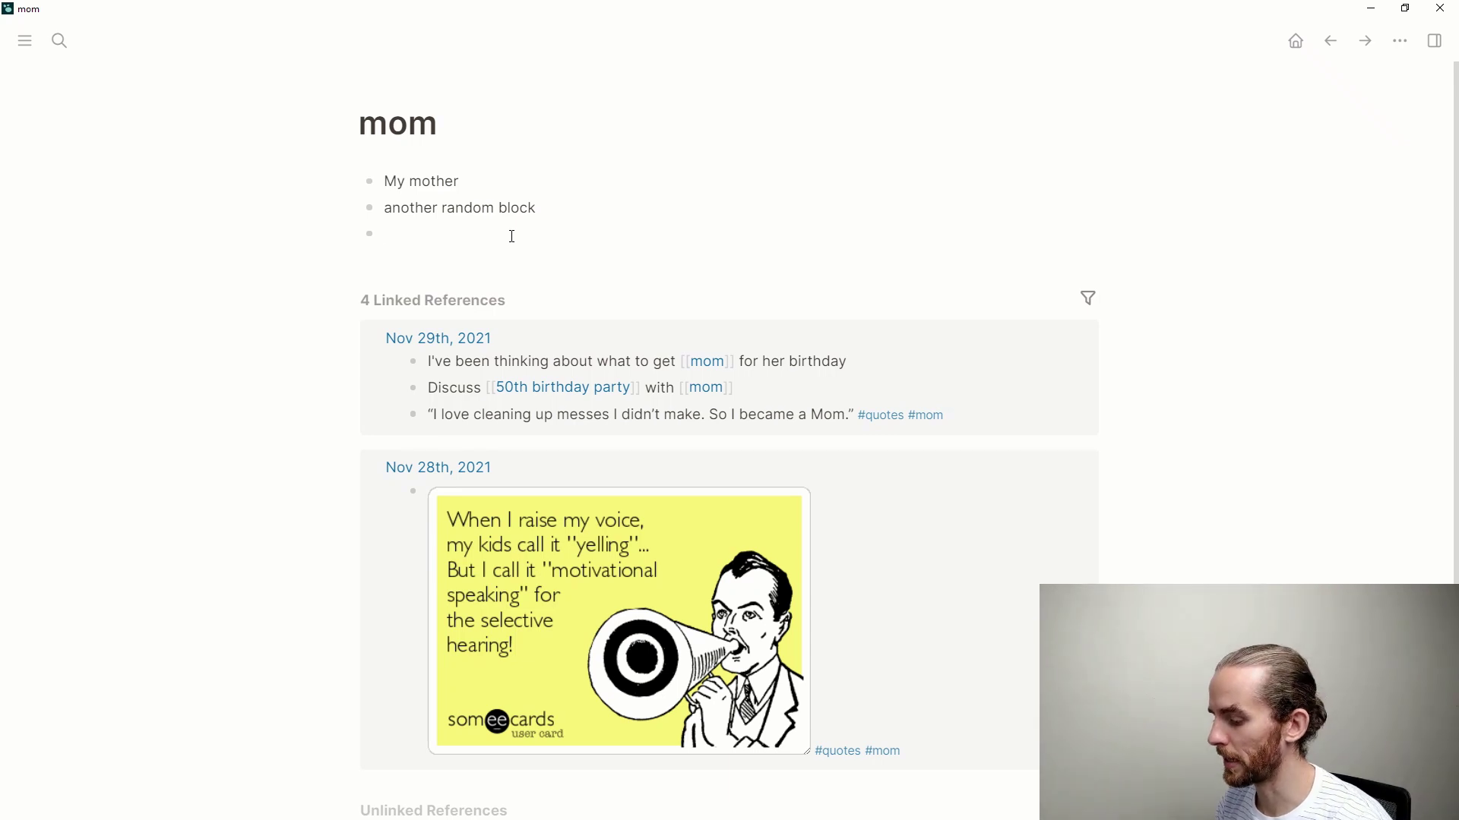
Add a 'birthday' block scheduled for 2021-12-25, repeating every year
text(birthda)
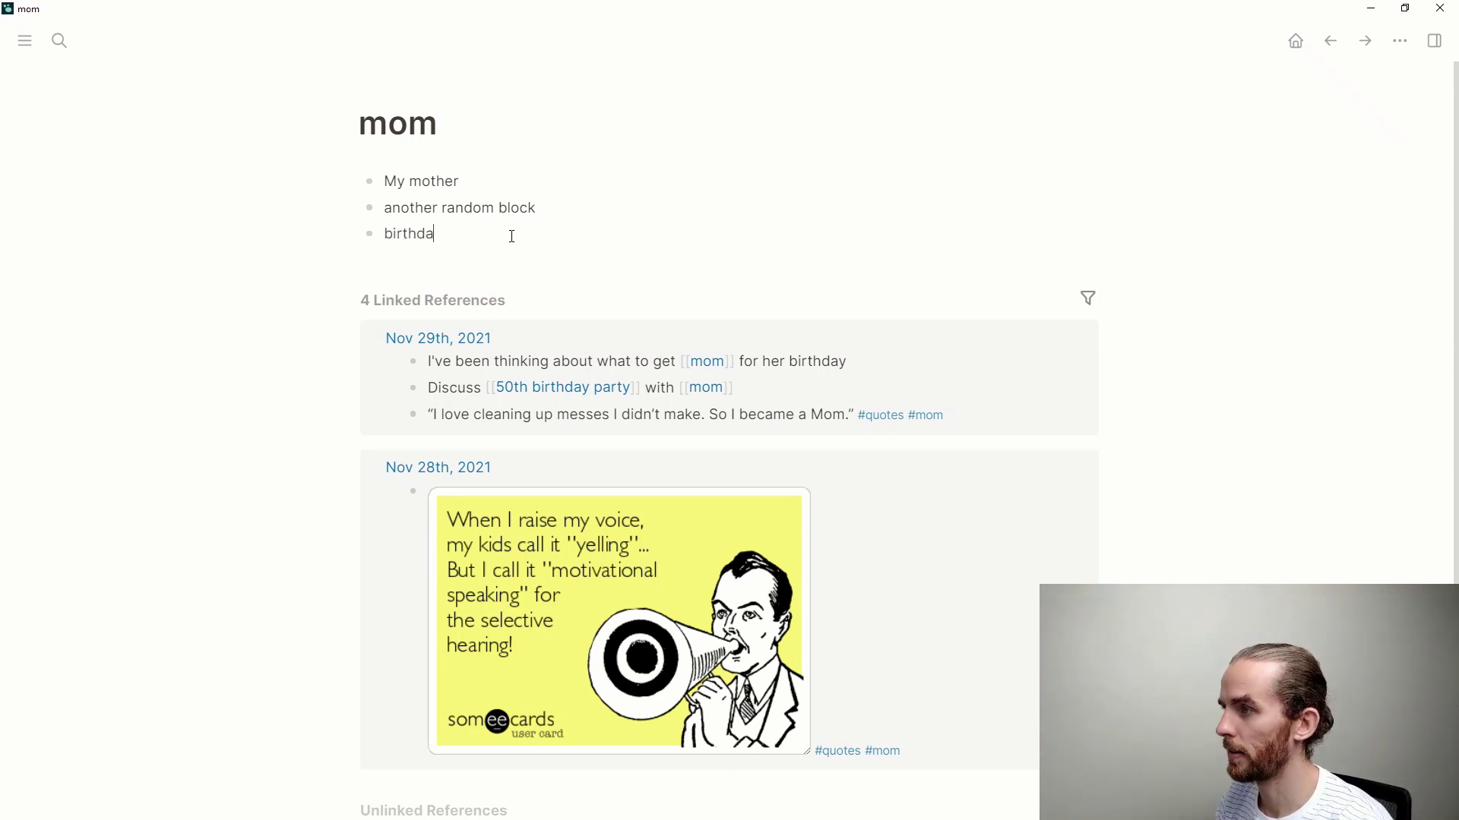
text(y /)
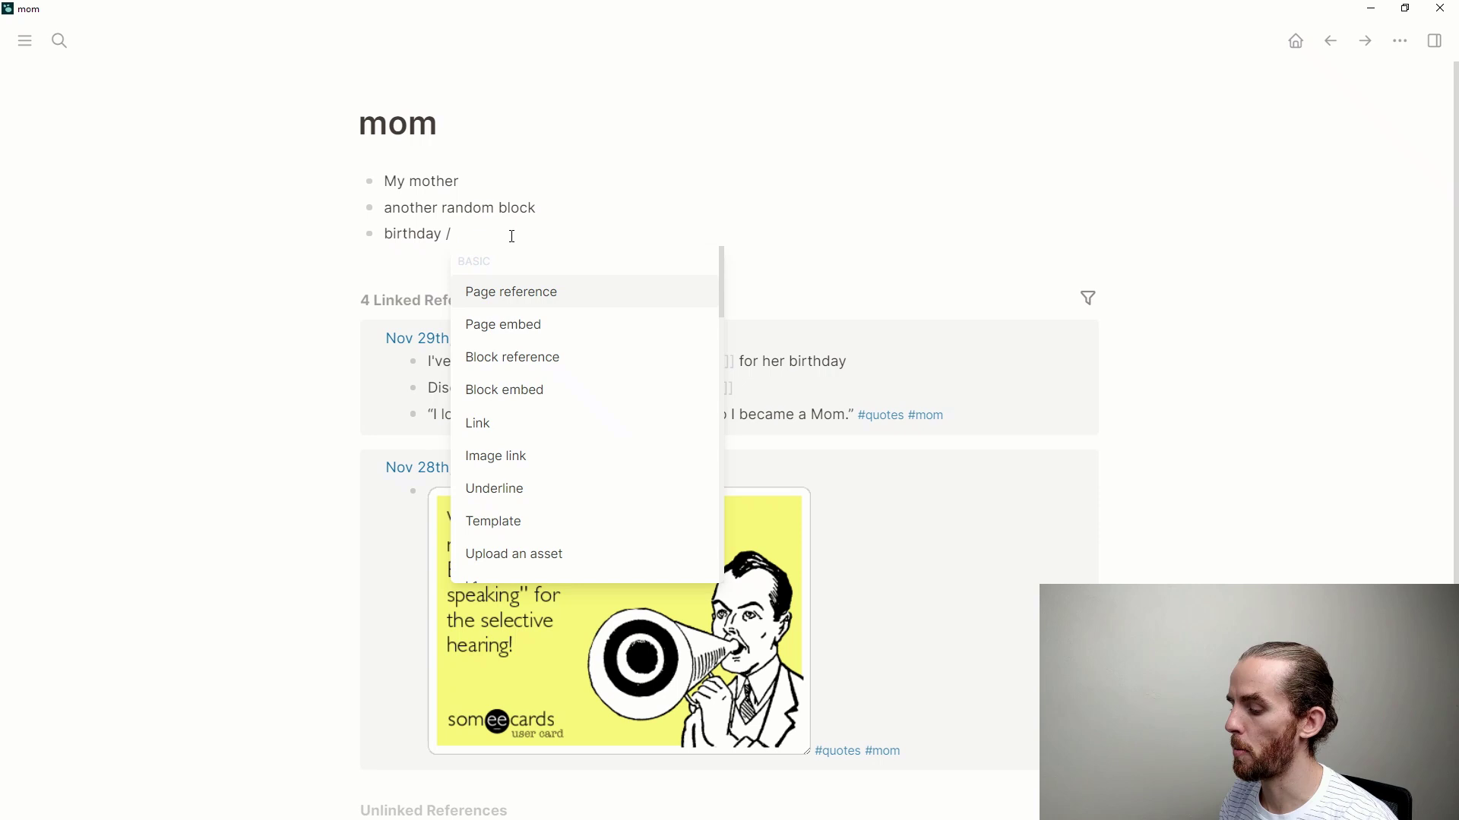
text(sche)
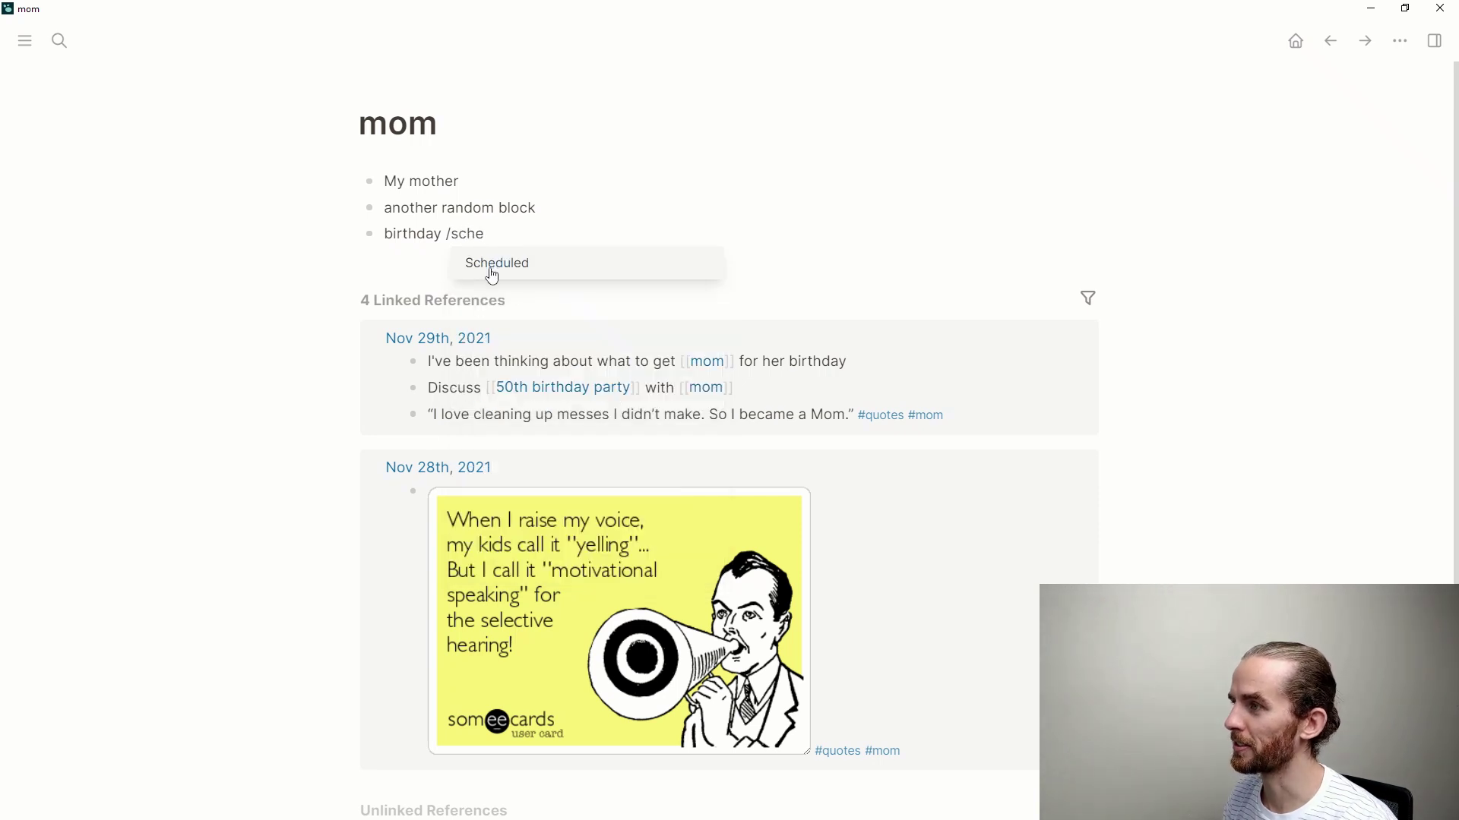
click(490, 272)
click(620, 269)
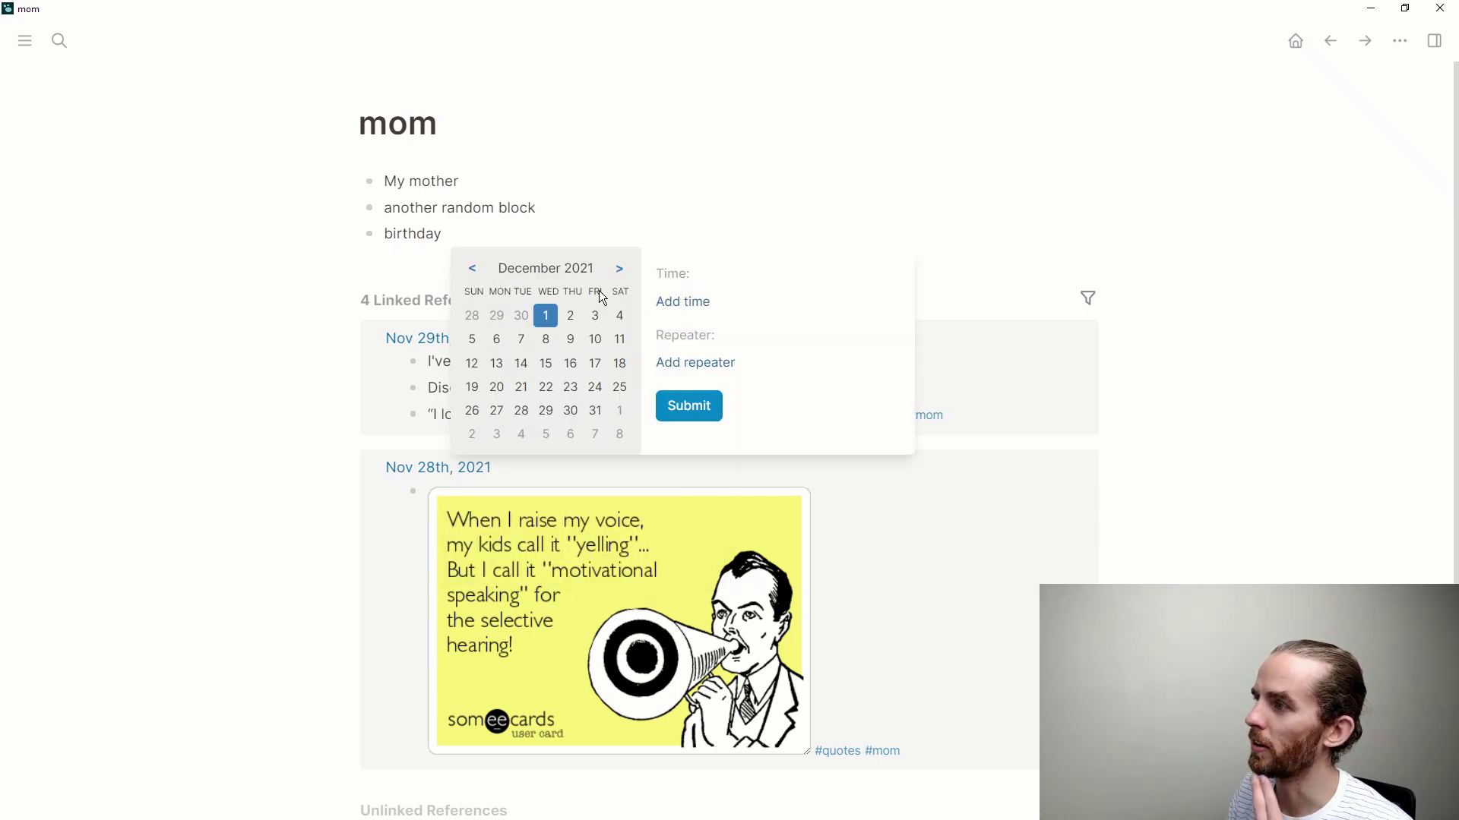
click(620, 387)
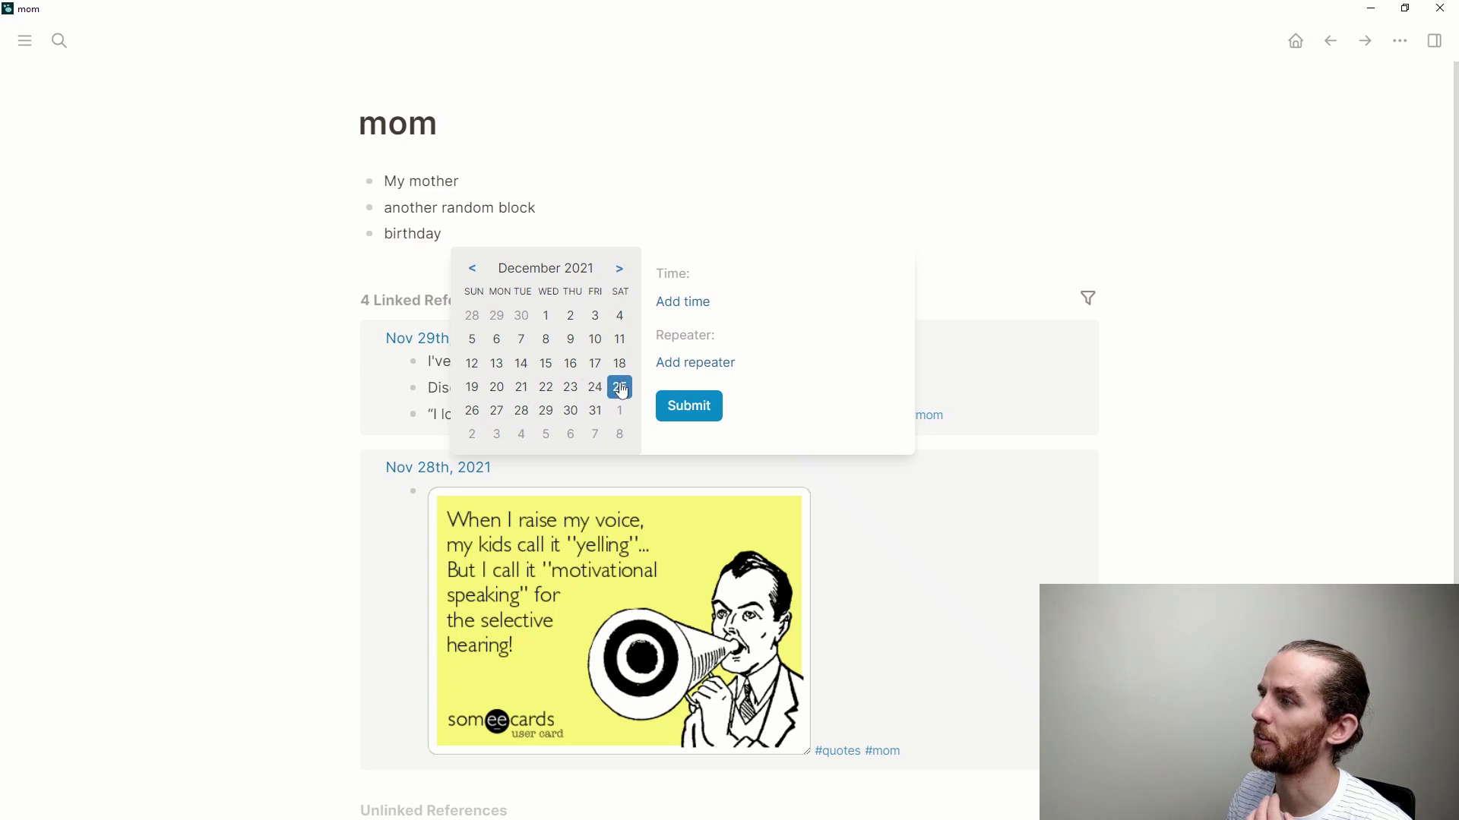
click(698, 370)
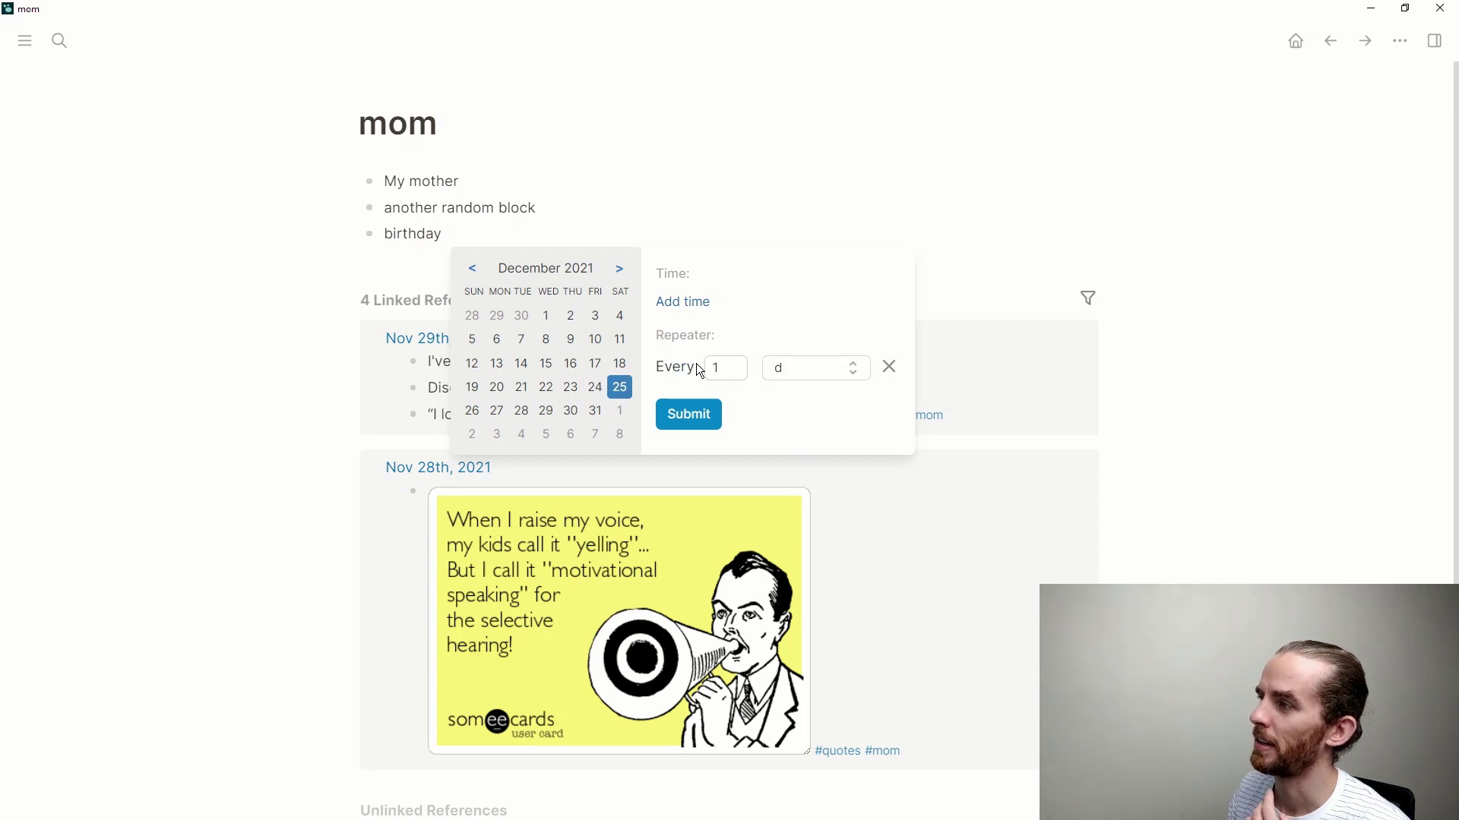
click(859, 370)
click(819, 481)
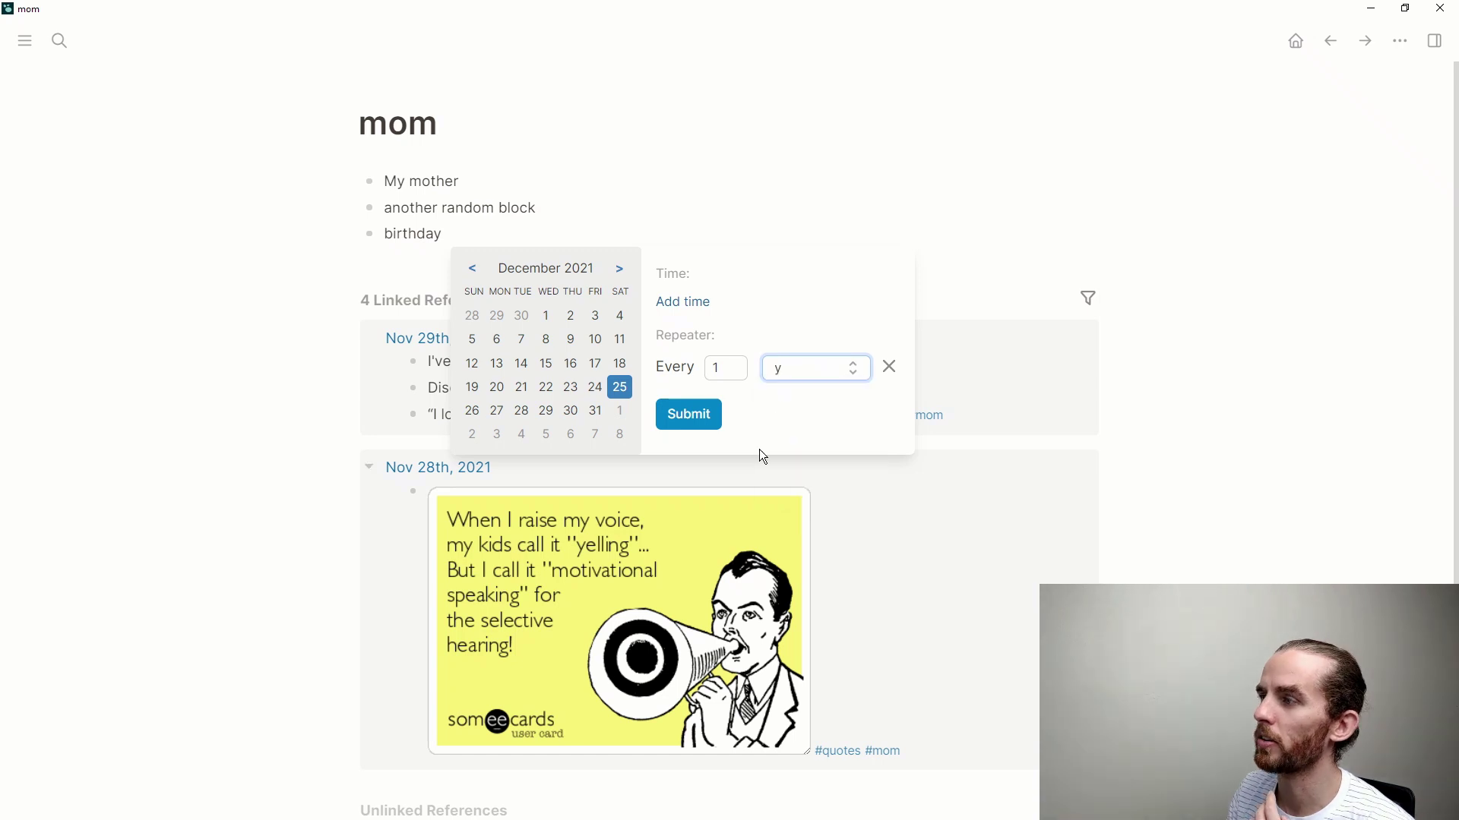
click(714, 420)
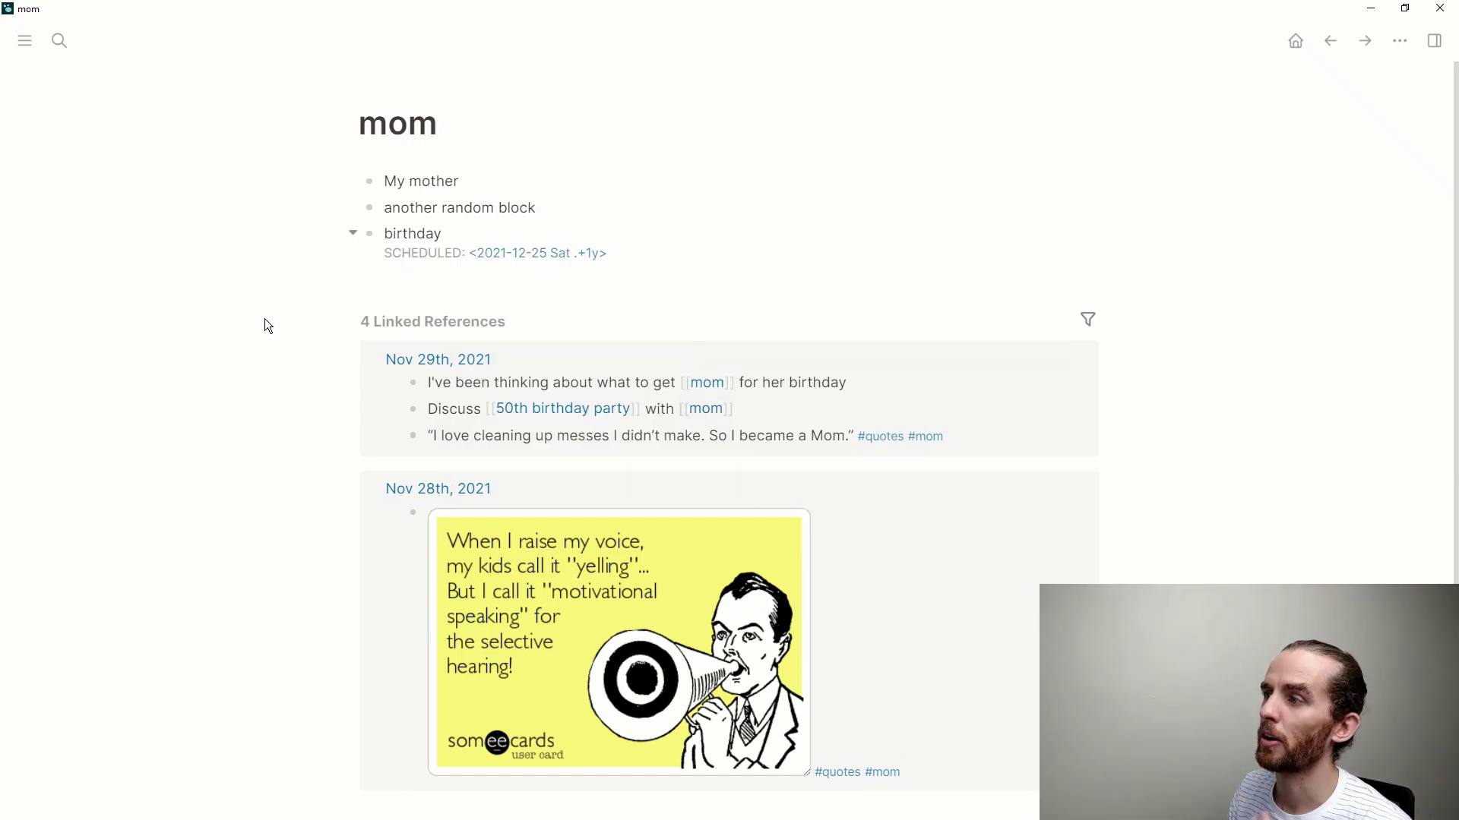
Return to the Nov 29th, 2021 journal page with its tasks and flashcard
mouse_move(456, 287)
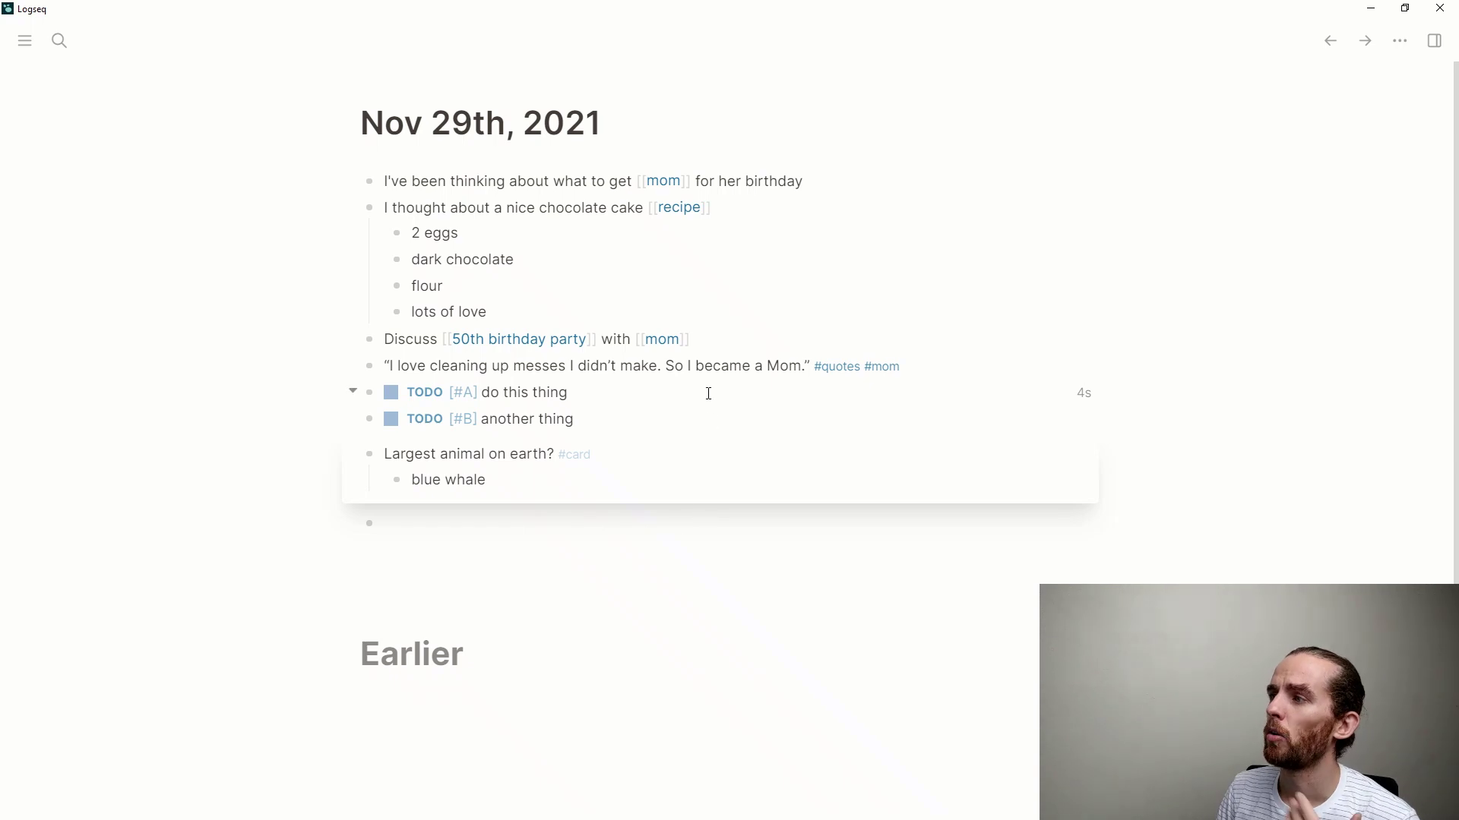
Tag the mom's-birthday entry and the Discuss bullet with #inbox
click(823, 182)
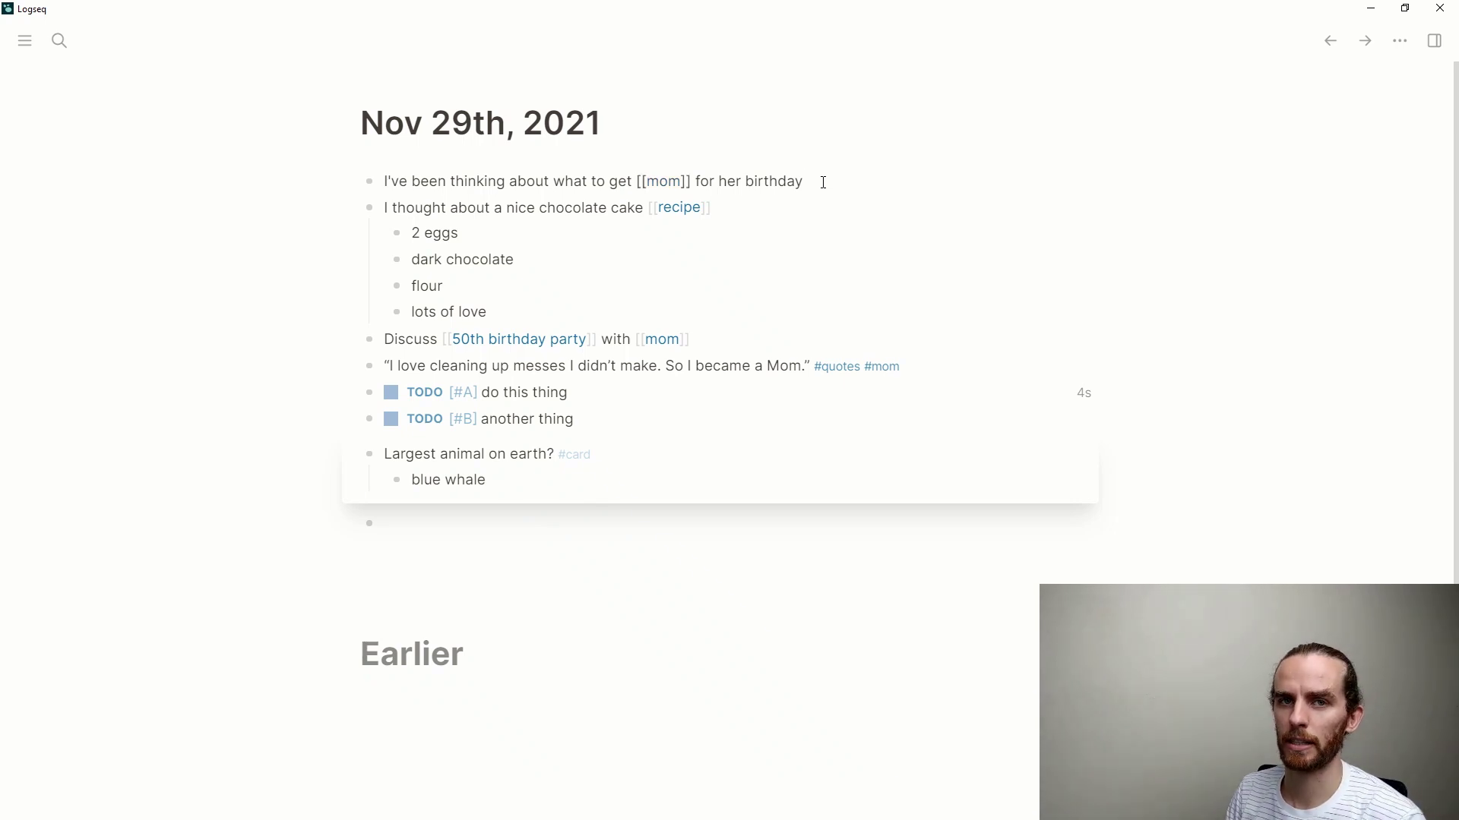
text(#inb)
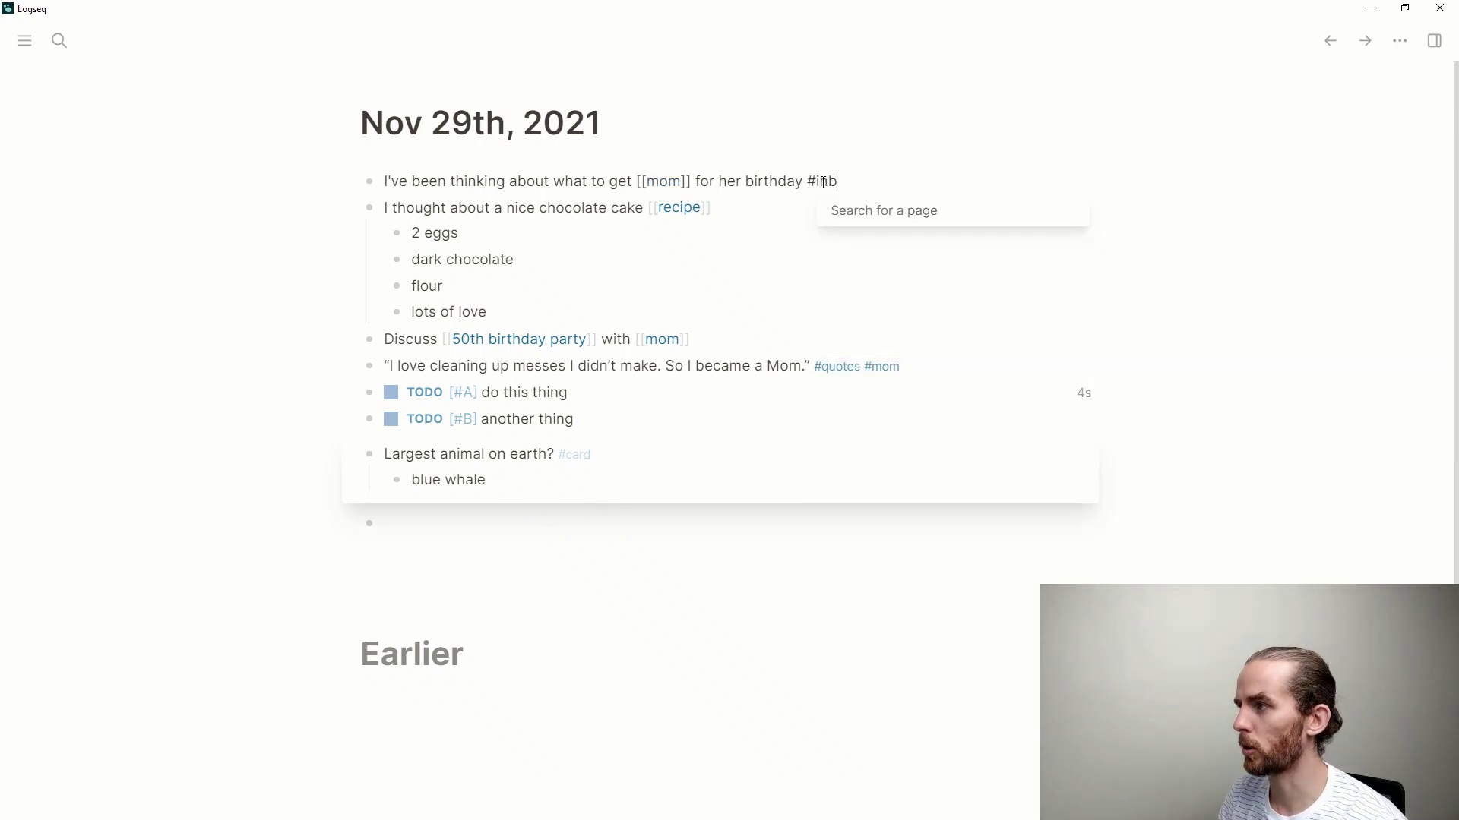
text(ox)
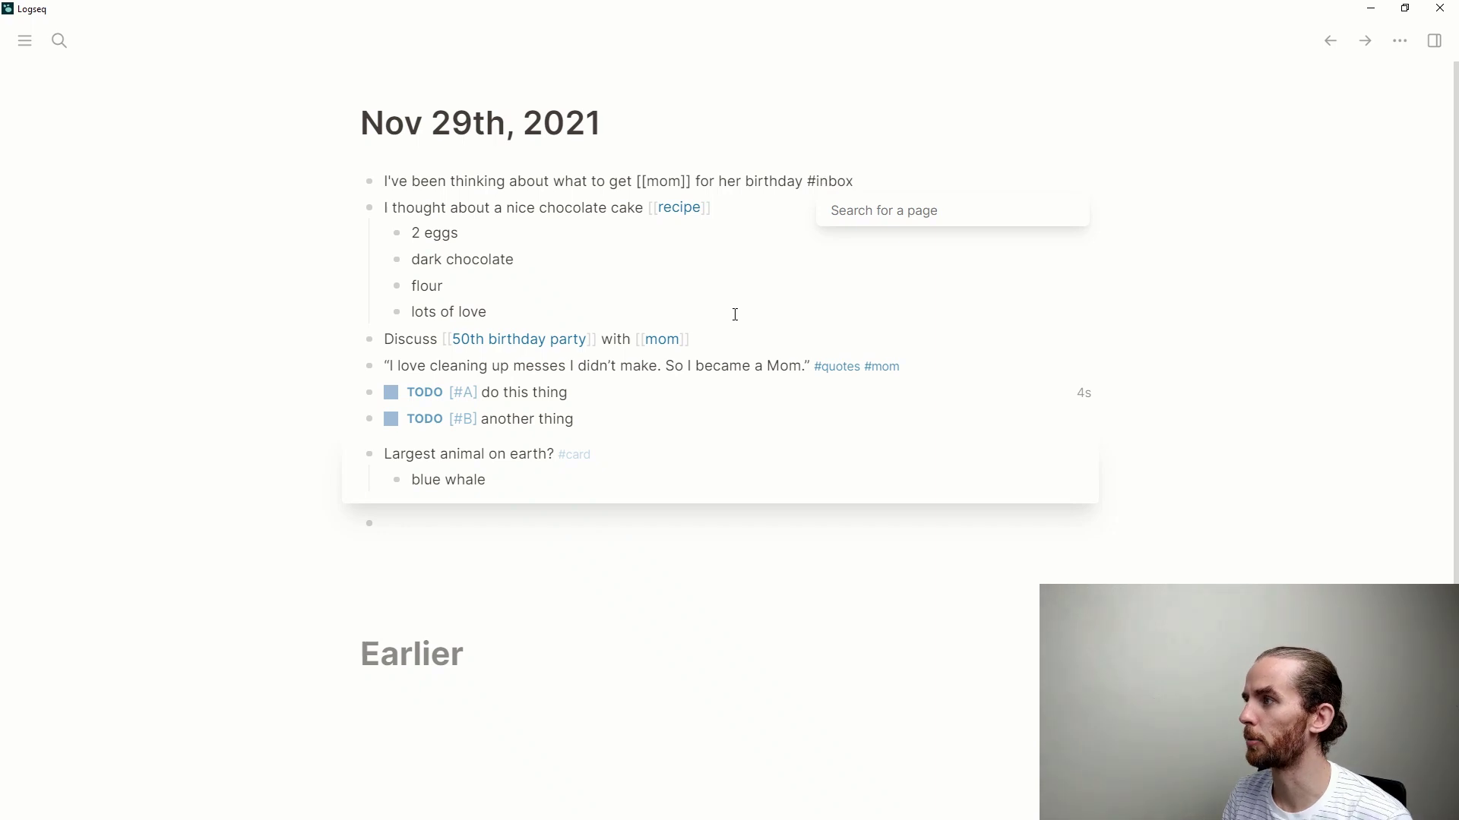
click(710, 339)
text(#)
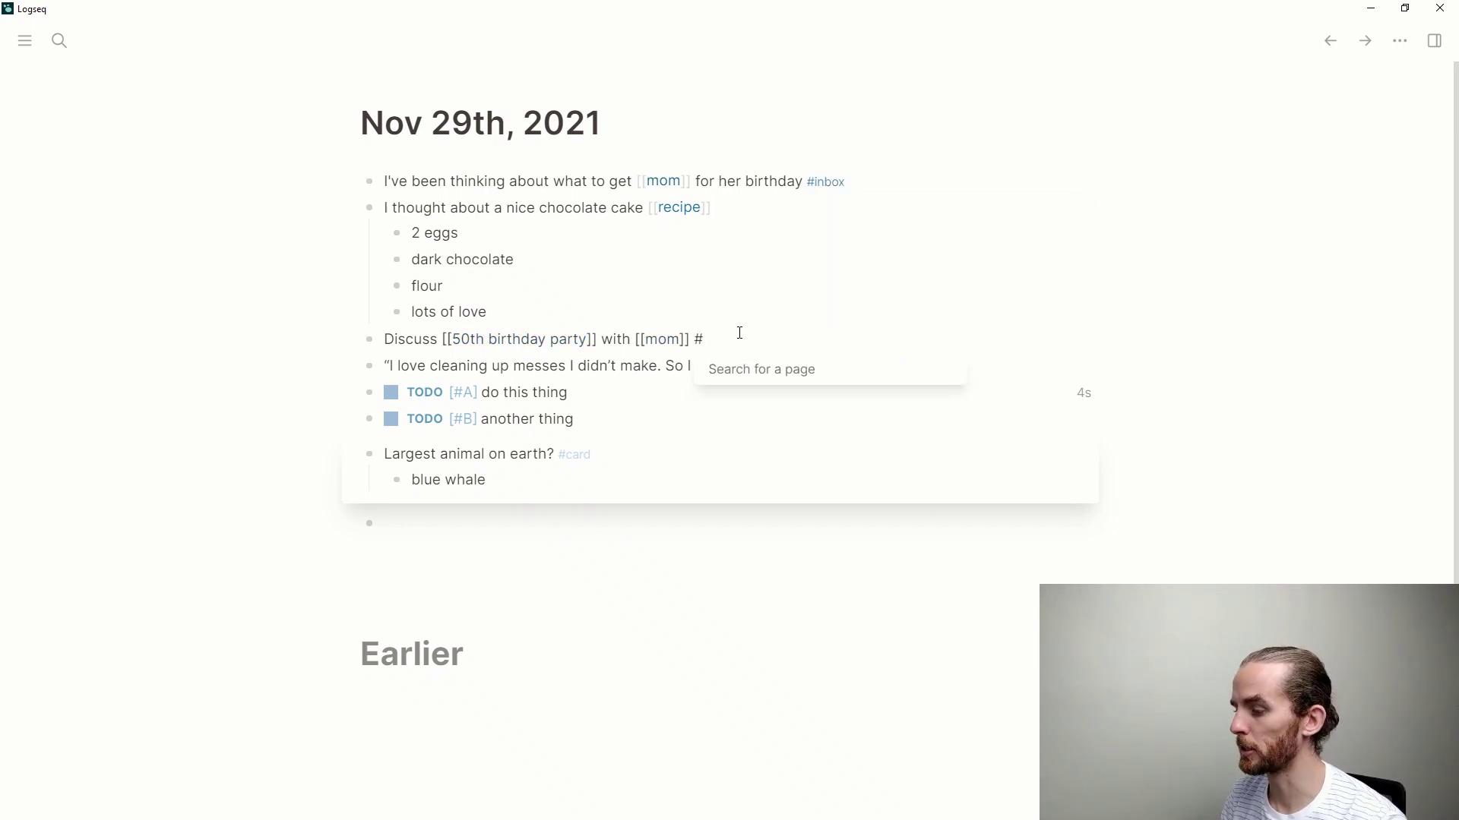
text(inbox)
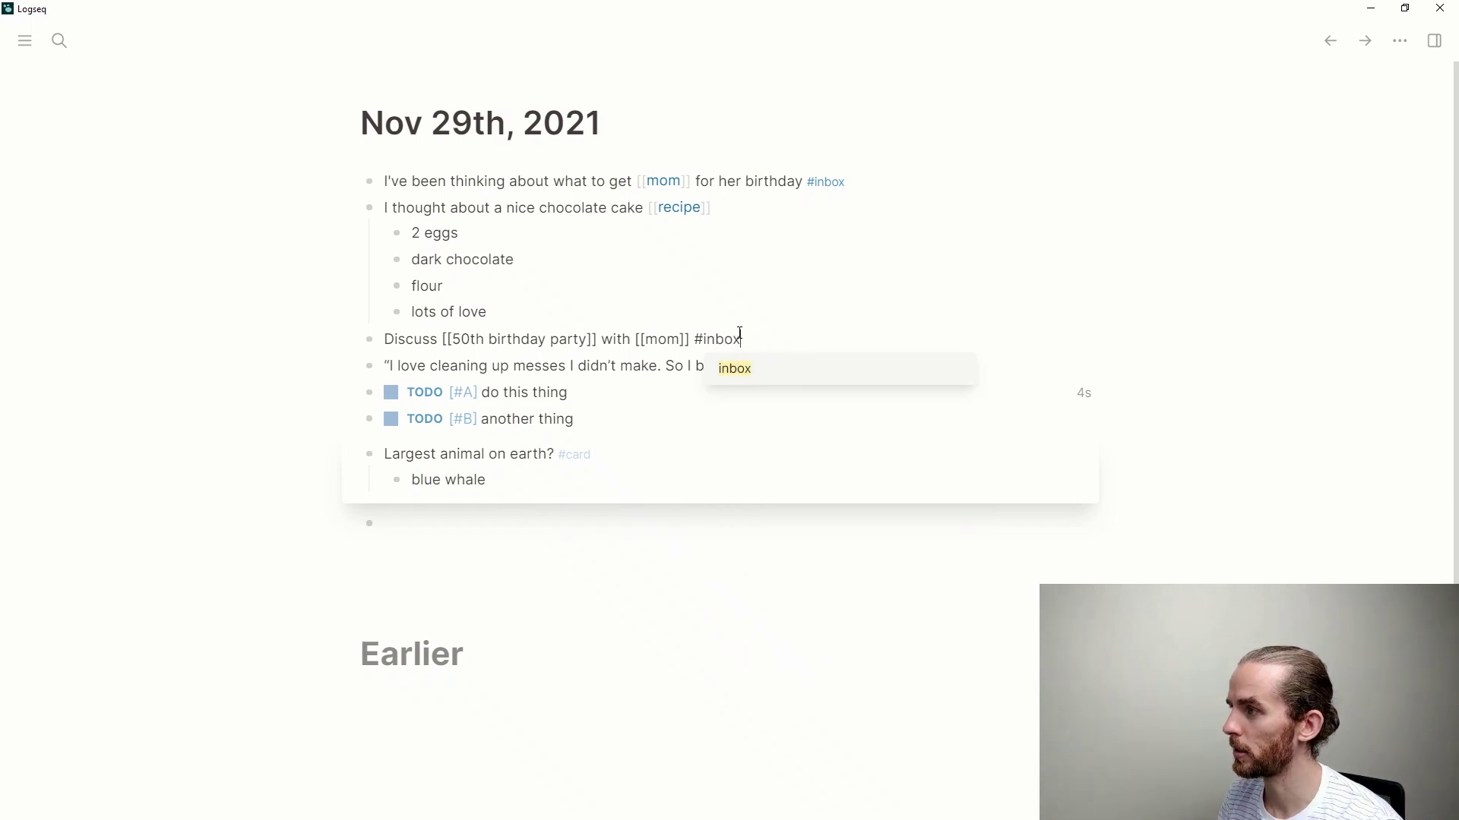
key(Escape)
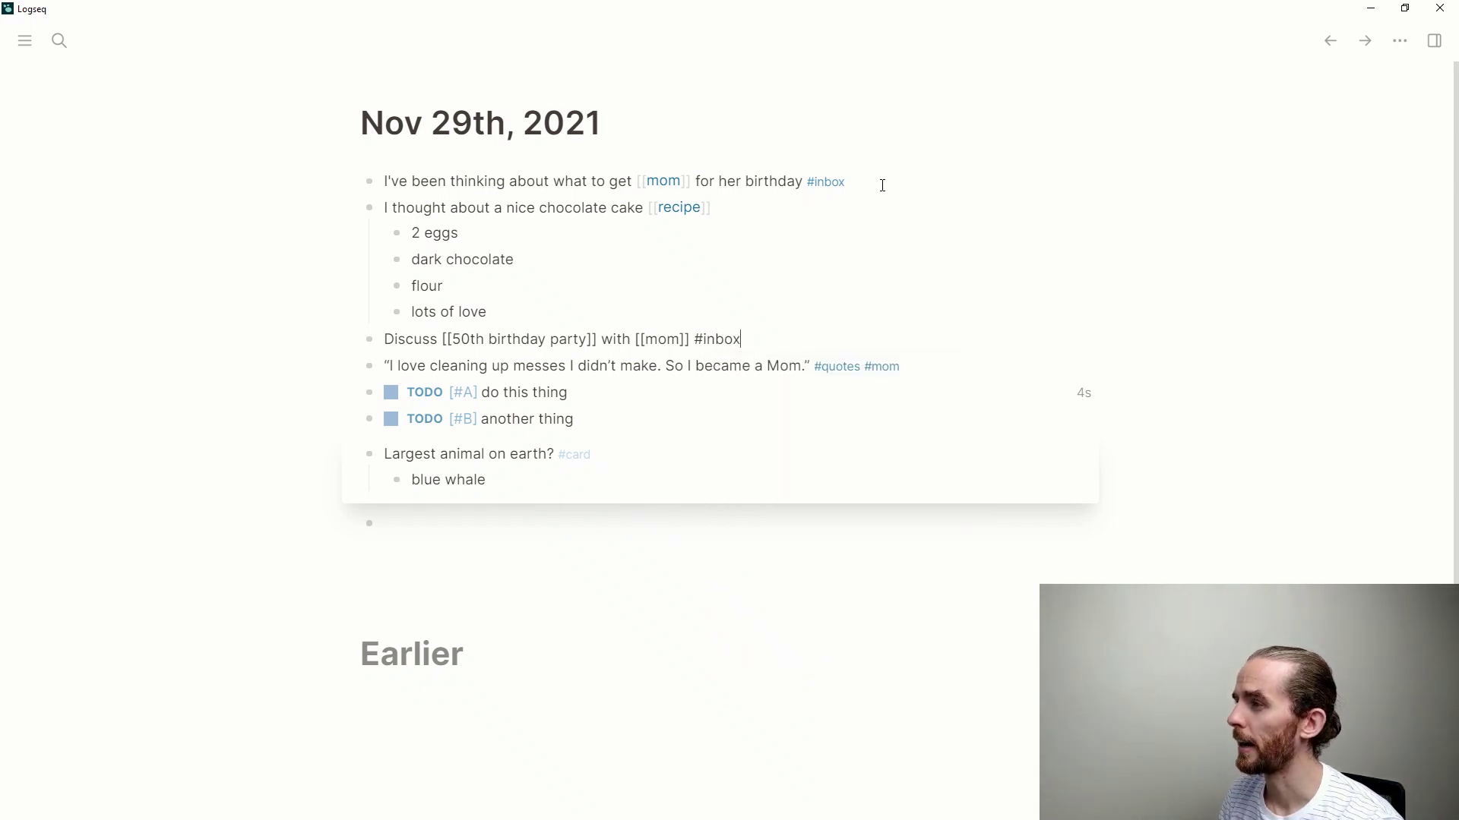
Add 'Necklace or blender' beneath the birthday-gift note, then open the mom page
click(882, 186)
key(Return)
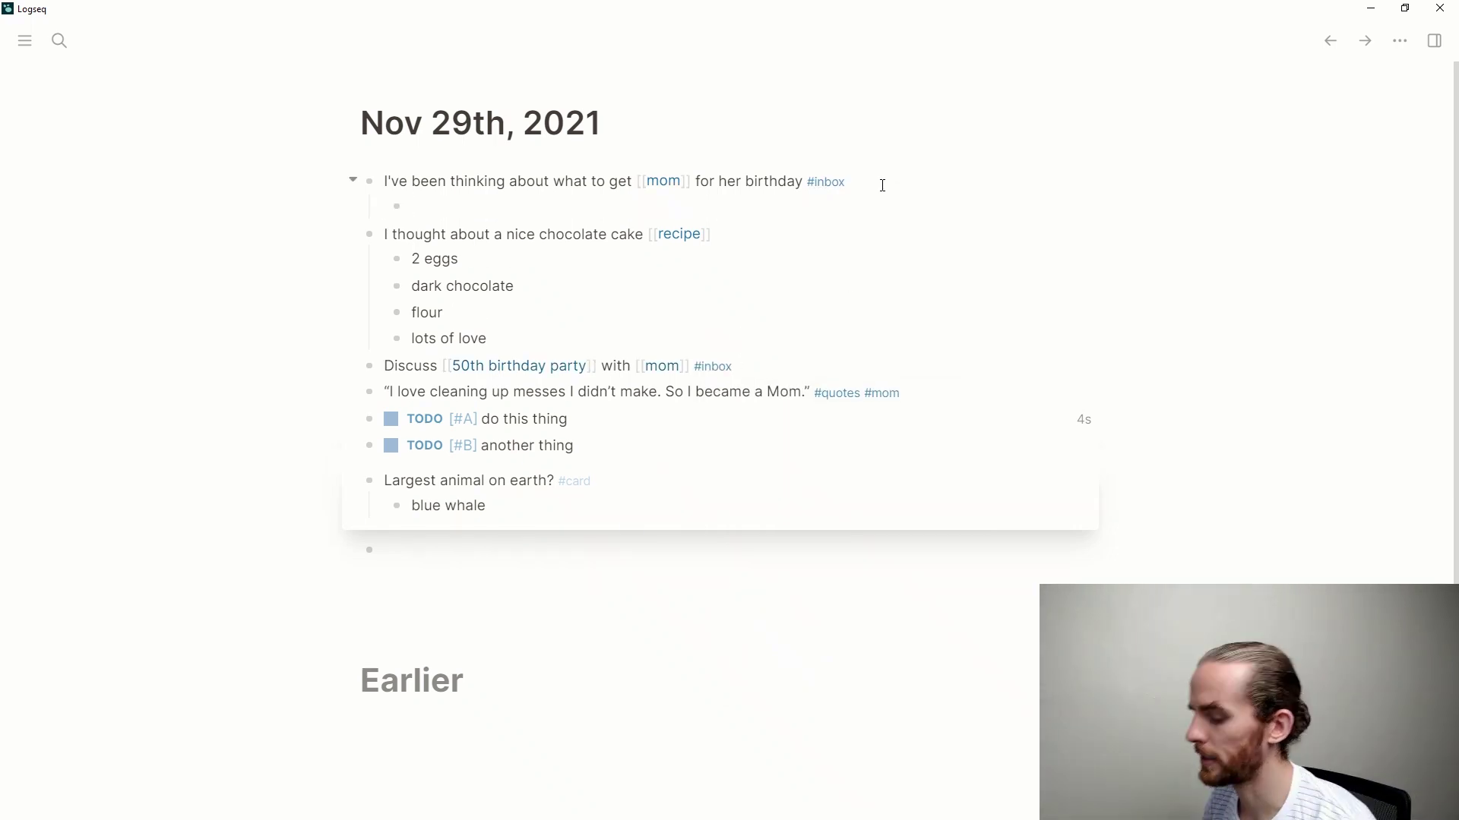
text(Necklace)
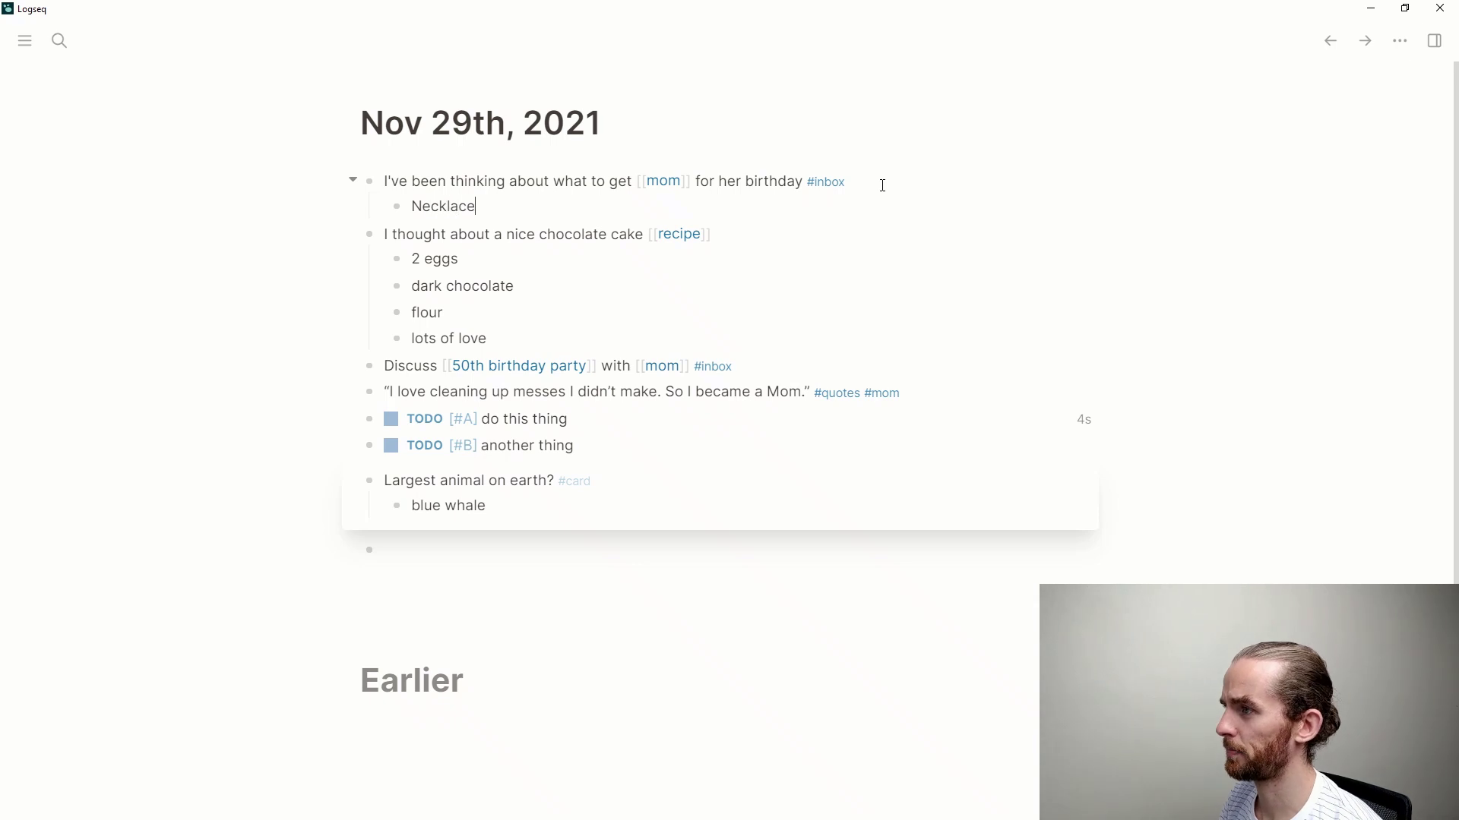
text( or bl)
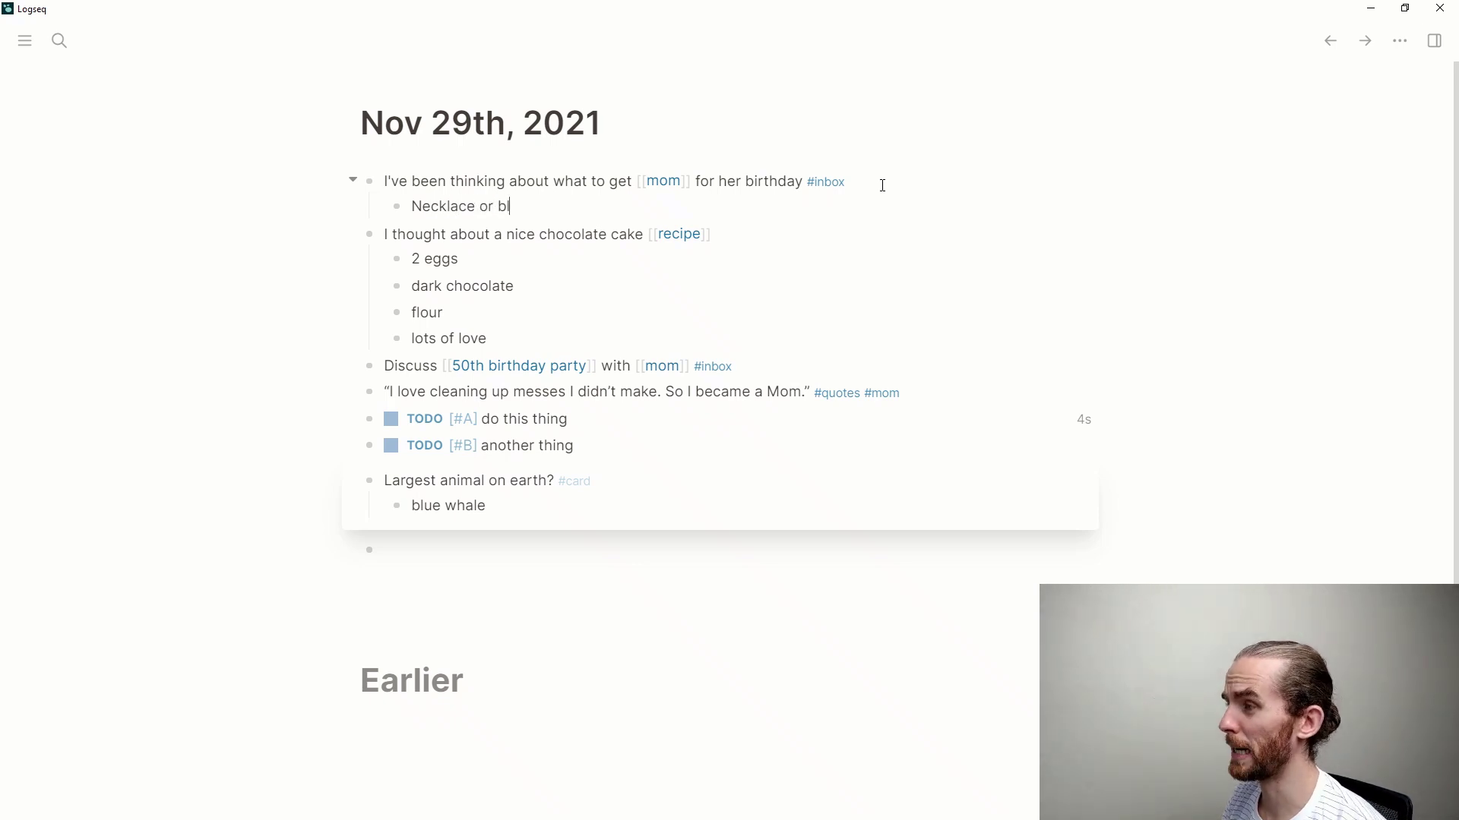
text(ender)
key(Escape)
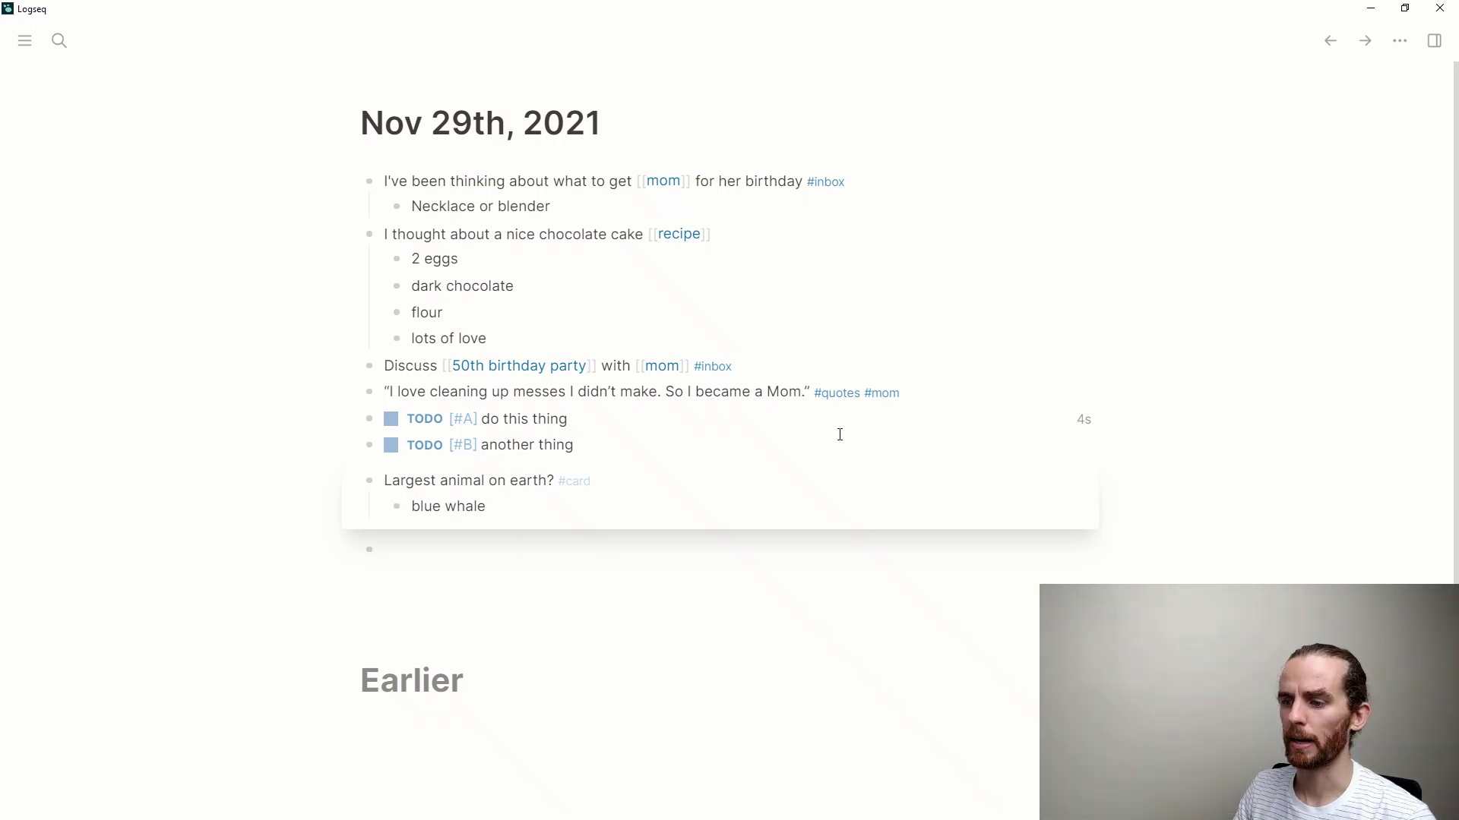
key(Return)
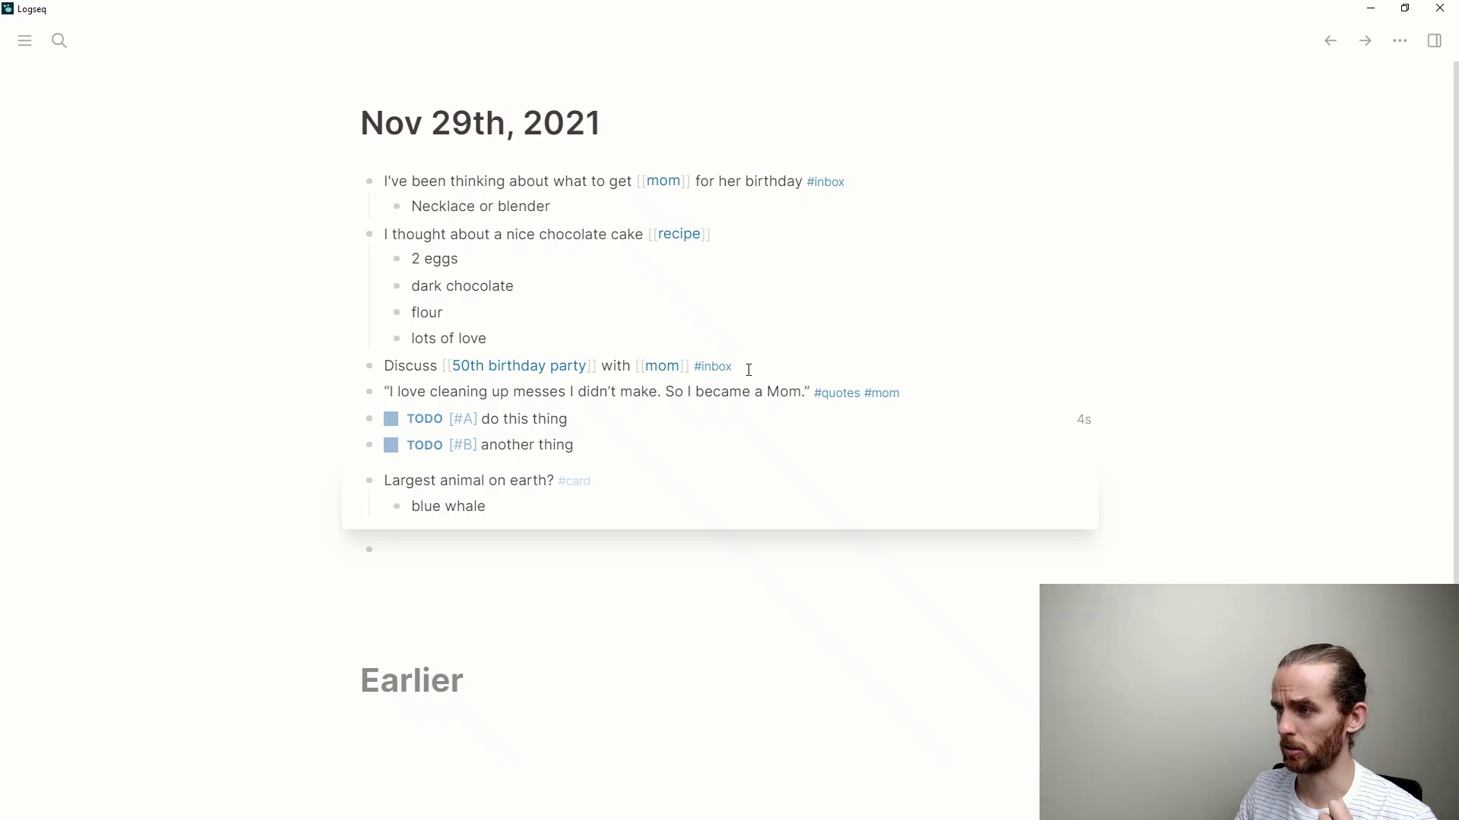
click(662, 182)
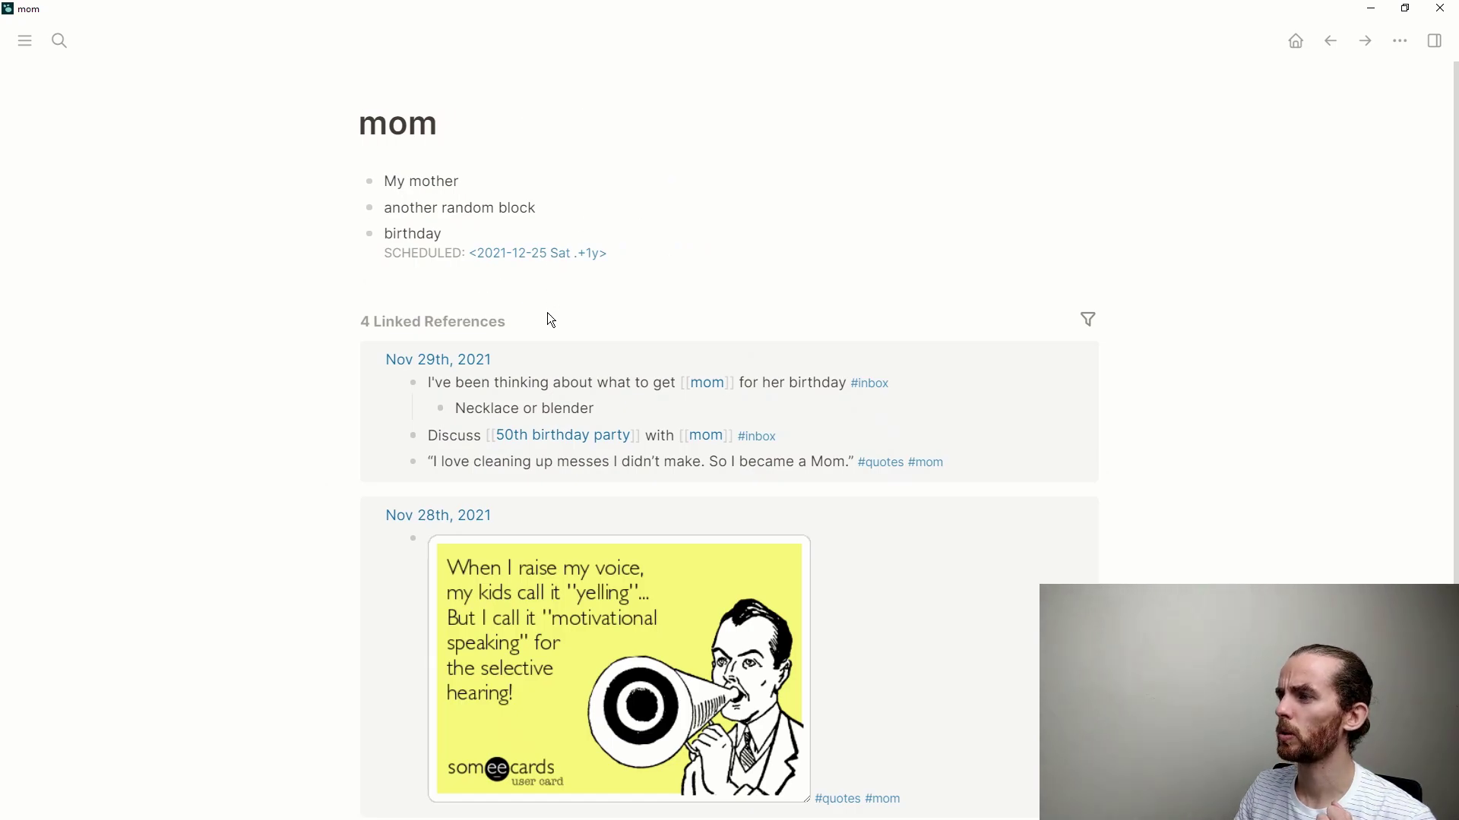
Scroll the mom page to review its 4 linked references
scroll(567, 334, down, 3)
scroll(577, 322, up, 3)
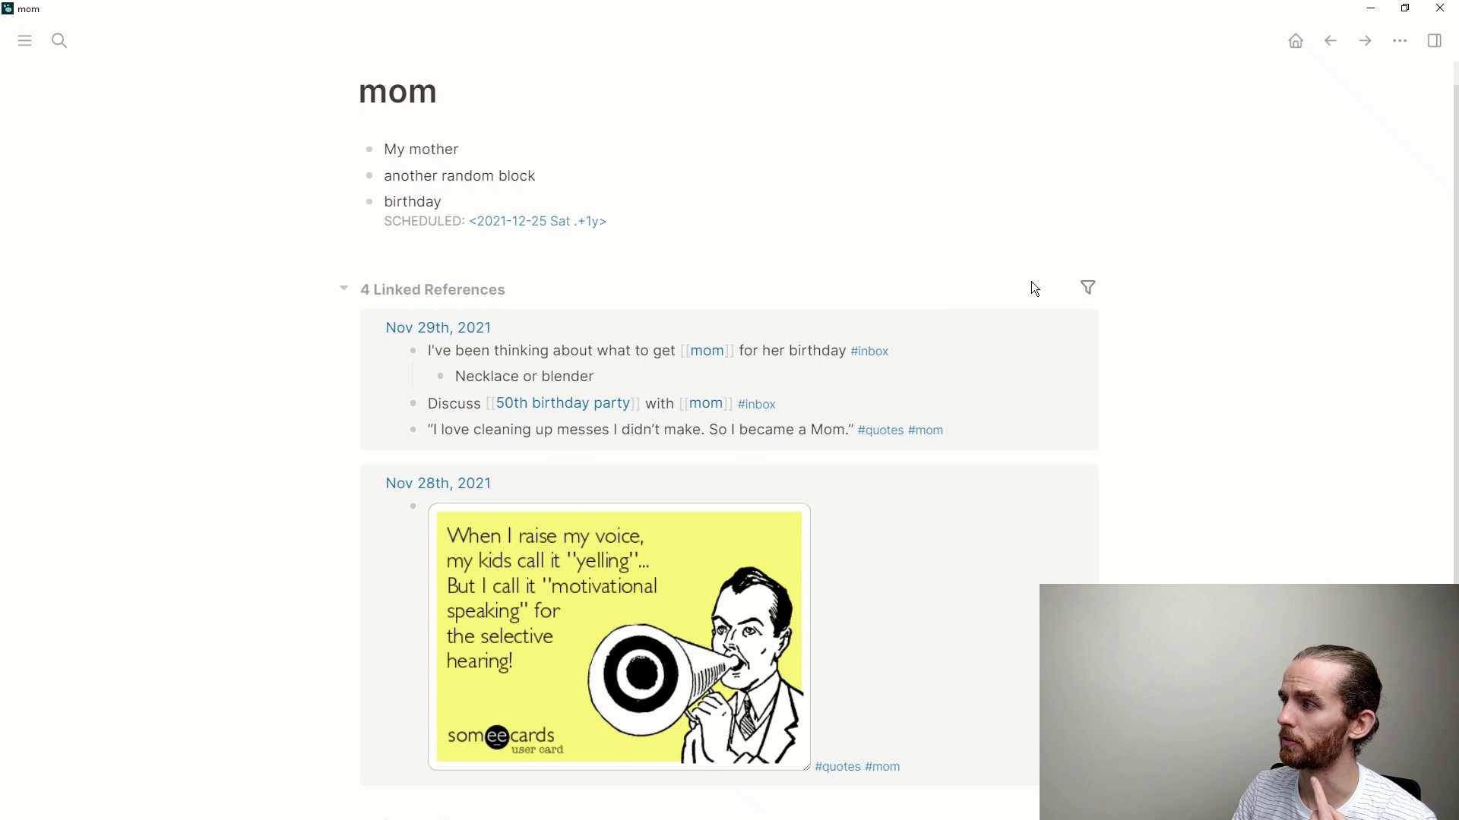
click(1088, 288)
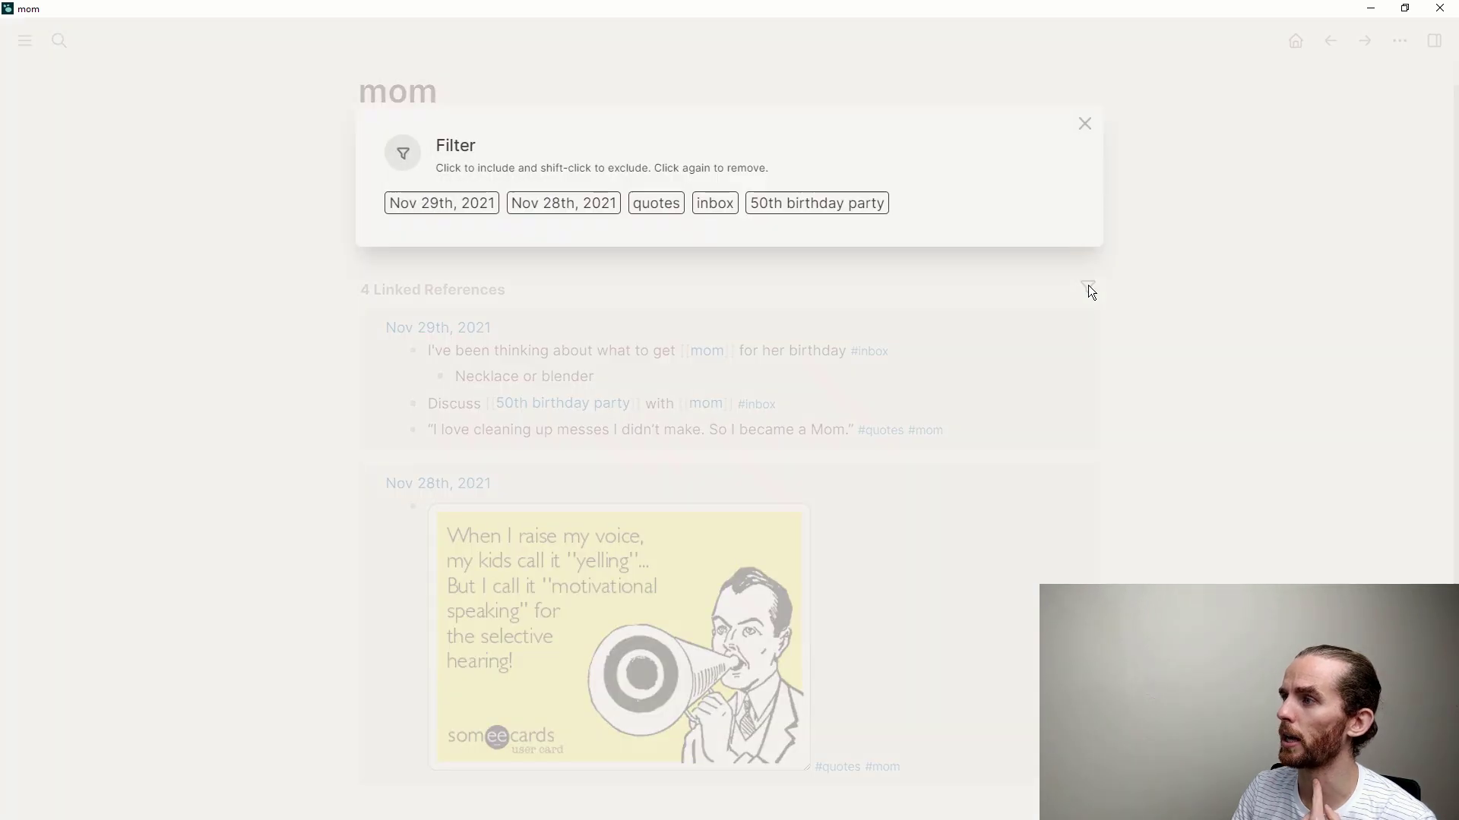
click(721, 209)
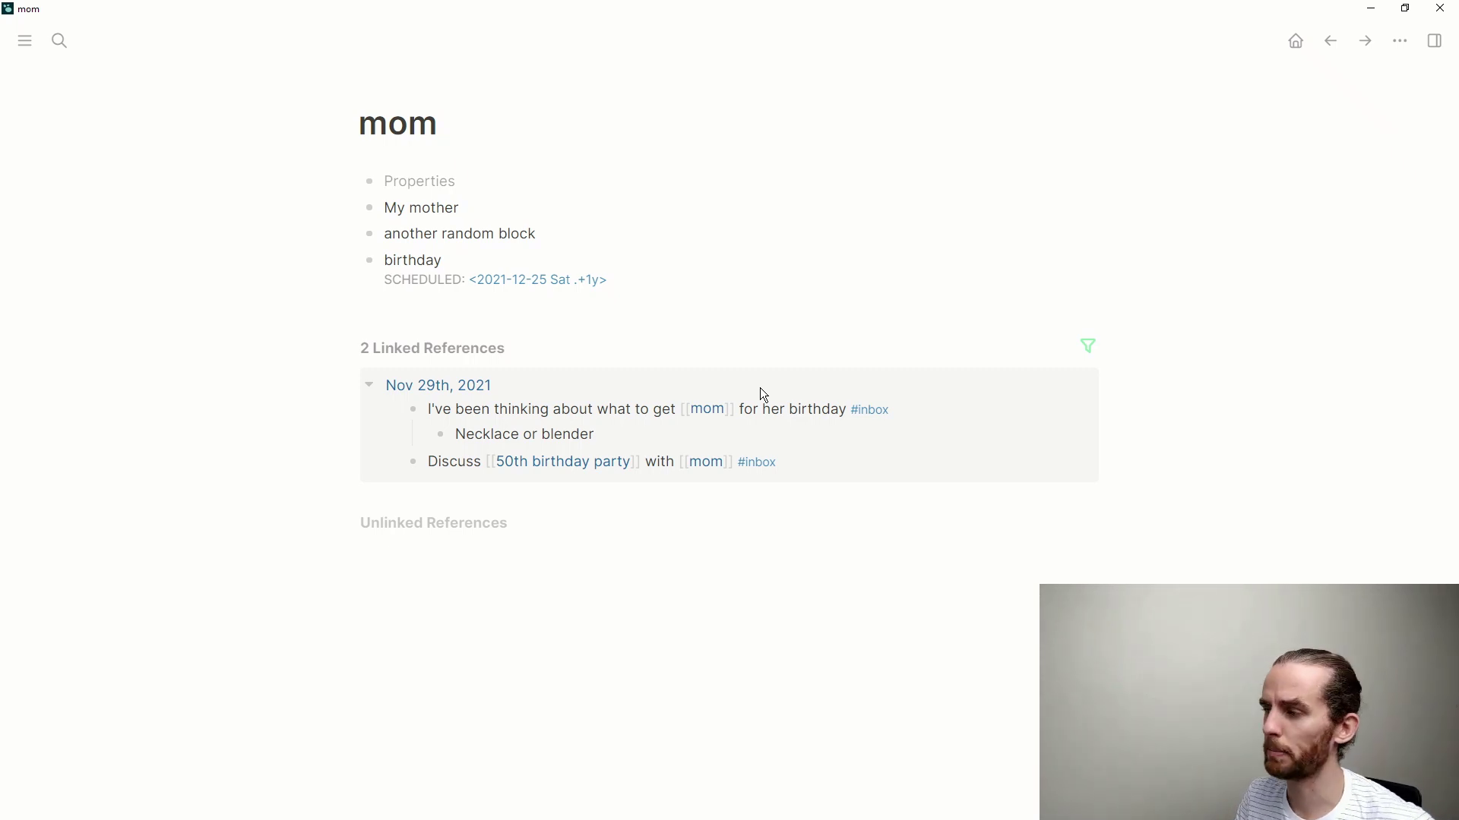
click(1088, 346)
click(712, 212)
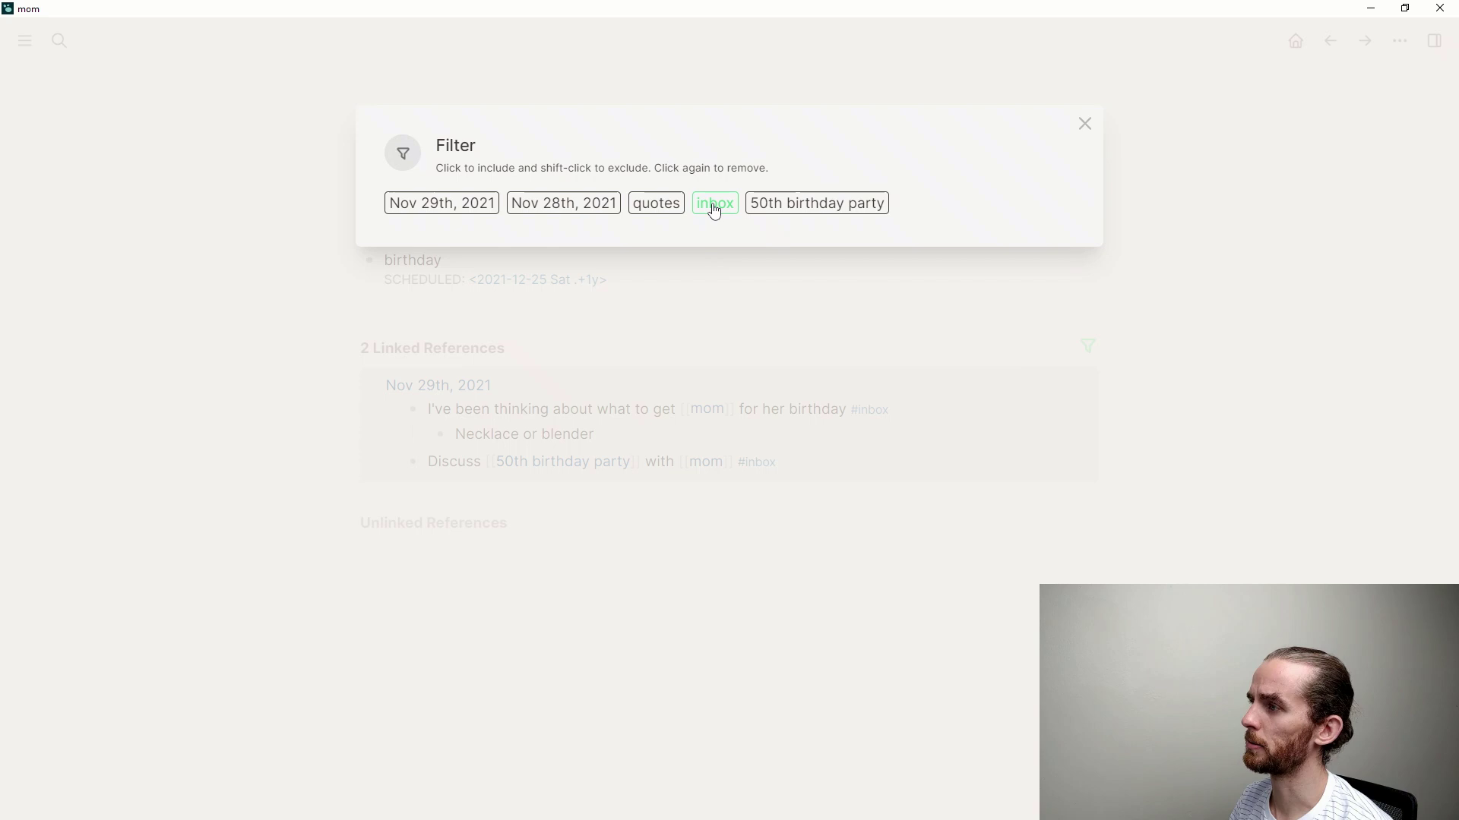
click(1019, 591)
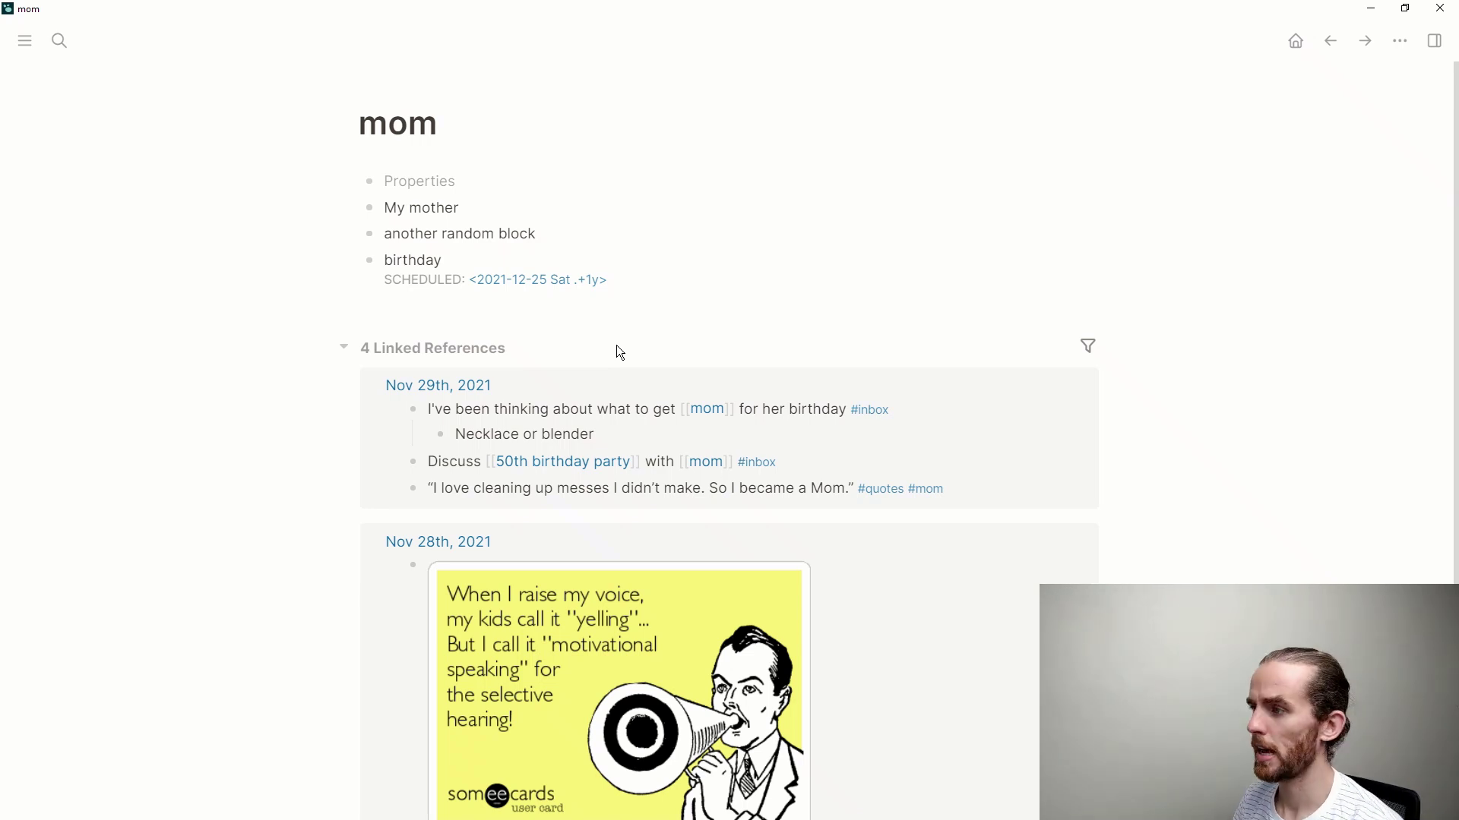
Add the block 'another block related to mom' to the journal and reopen the mom page
click(1296, 40)
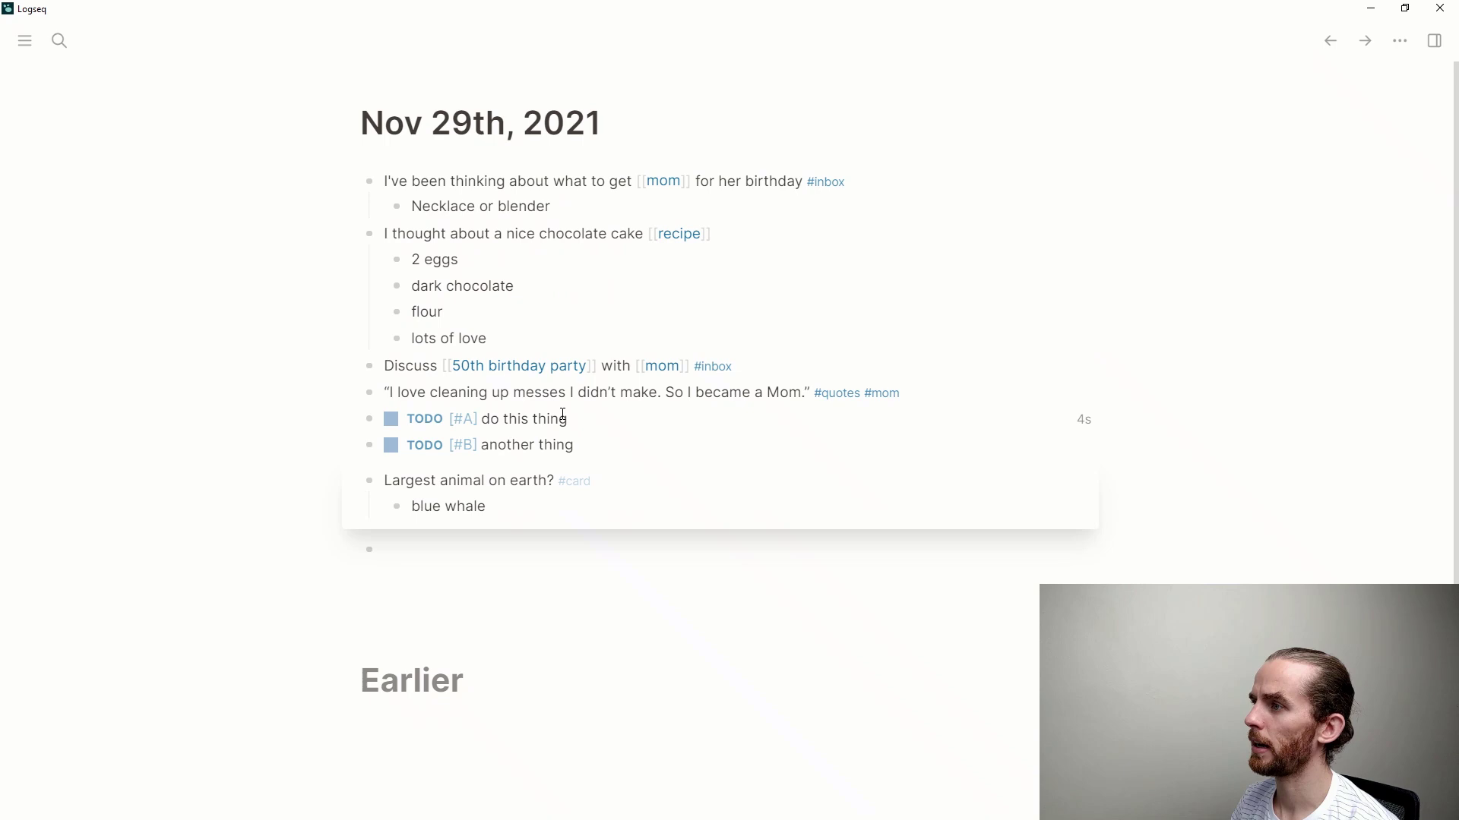
click(471, 544)
text(an)
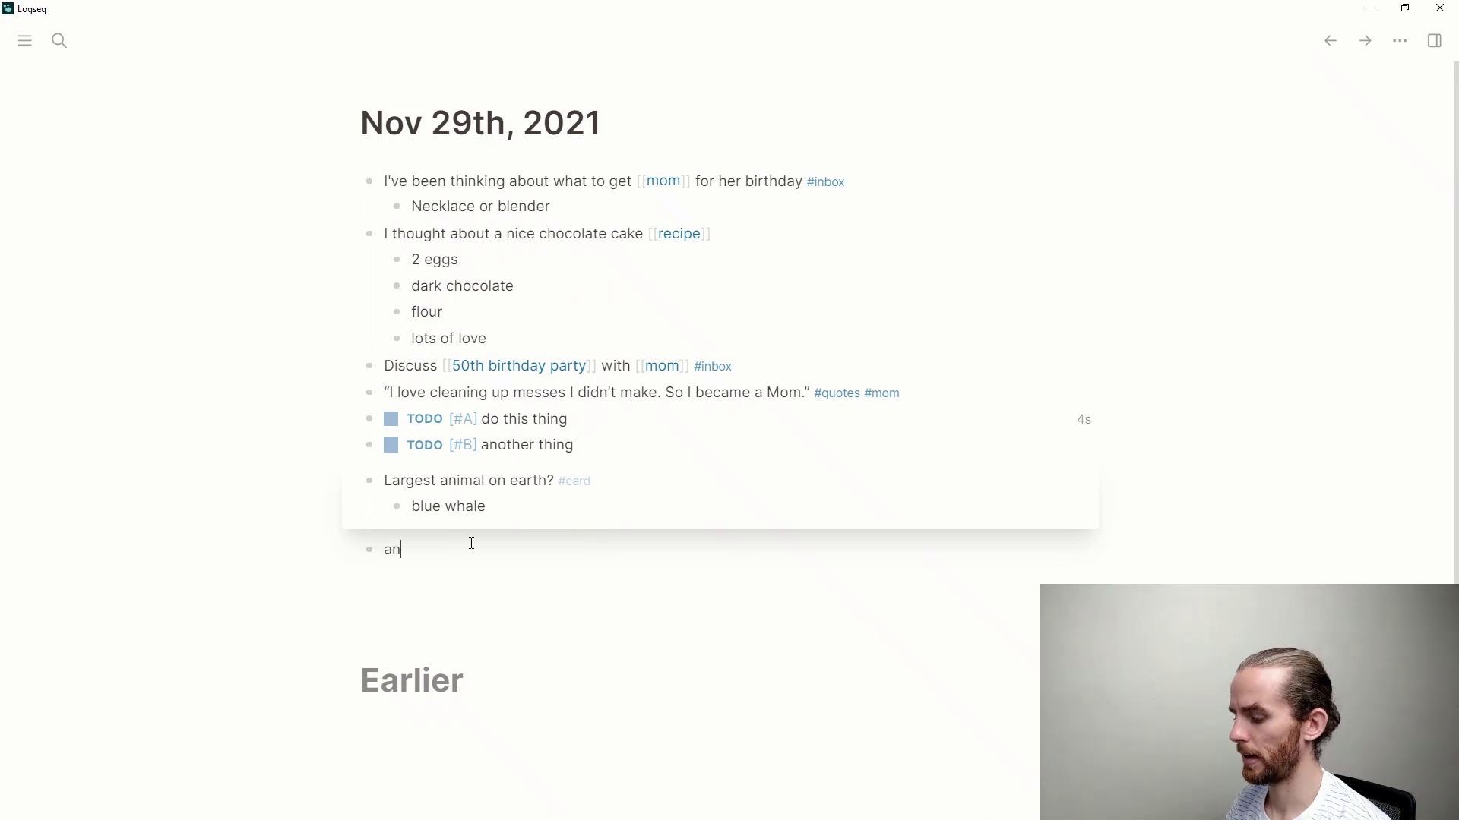
text(other block )
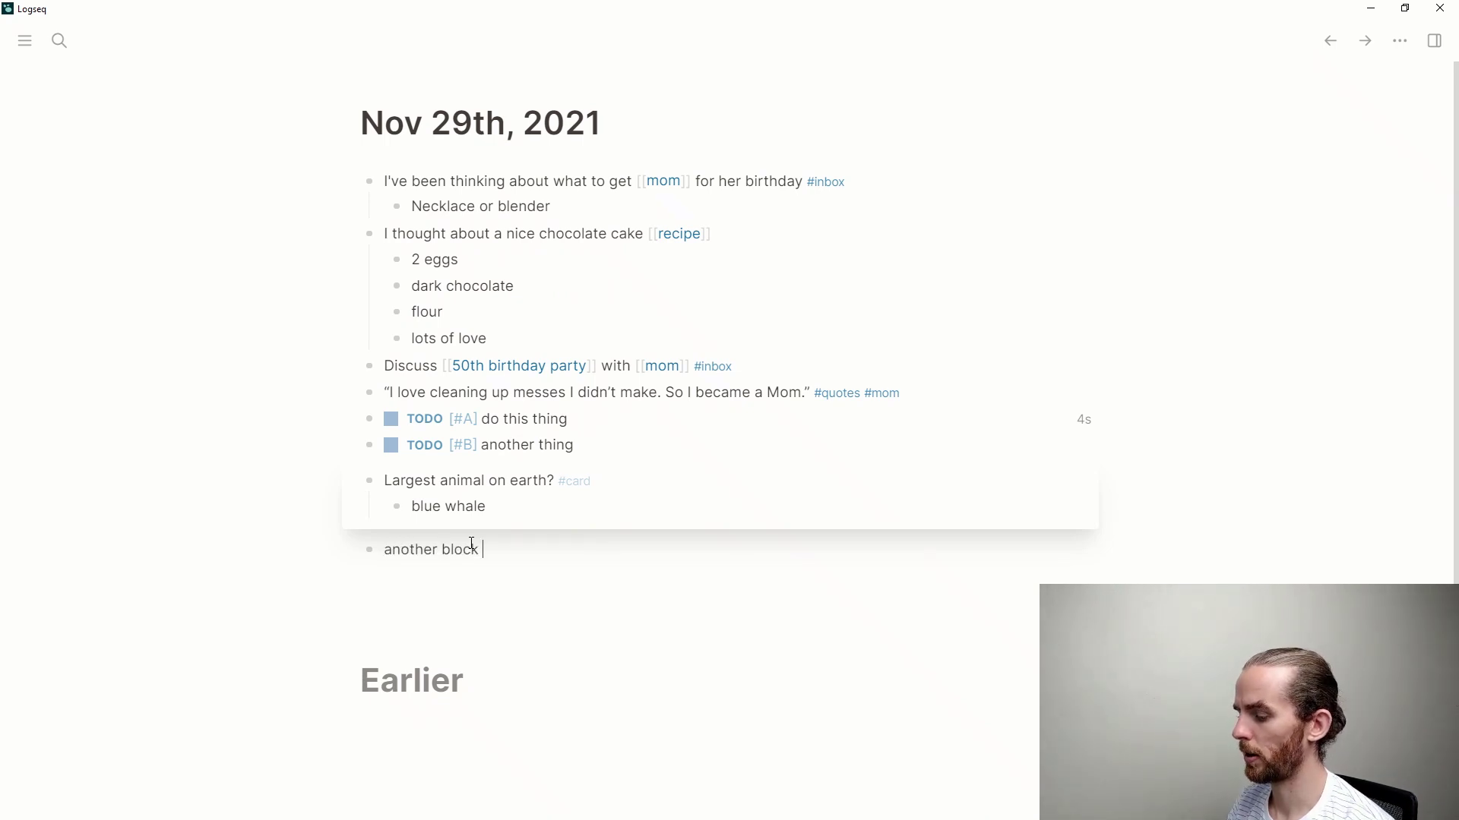
text(related to mom)
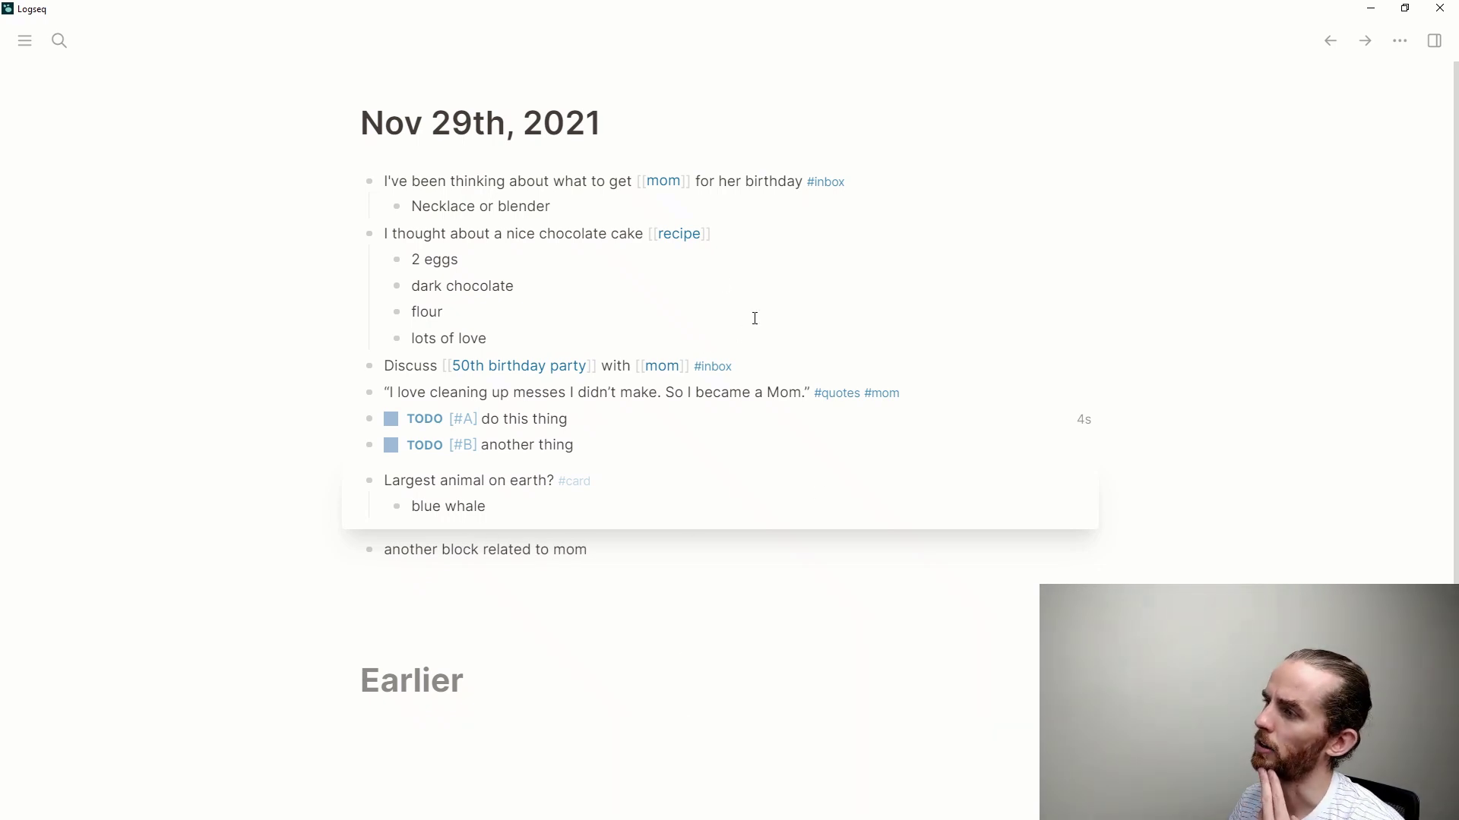
click(675, 183)
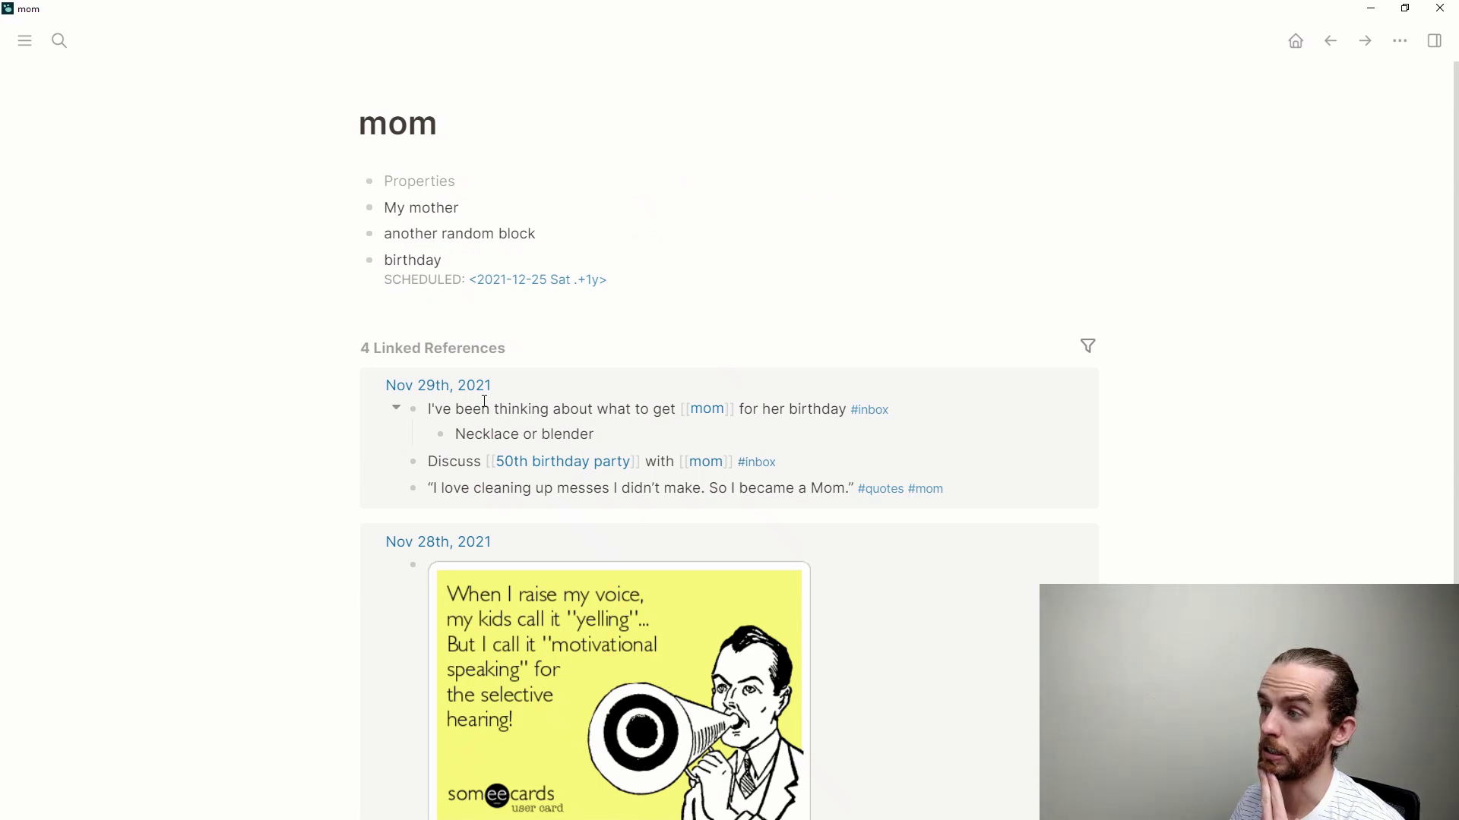
From Unlinked References, turn 'mom' in the new block into a [[mom]] link
scroll(488, 336, down, 2)
scroll(488, 336, down, 2)
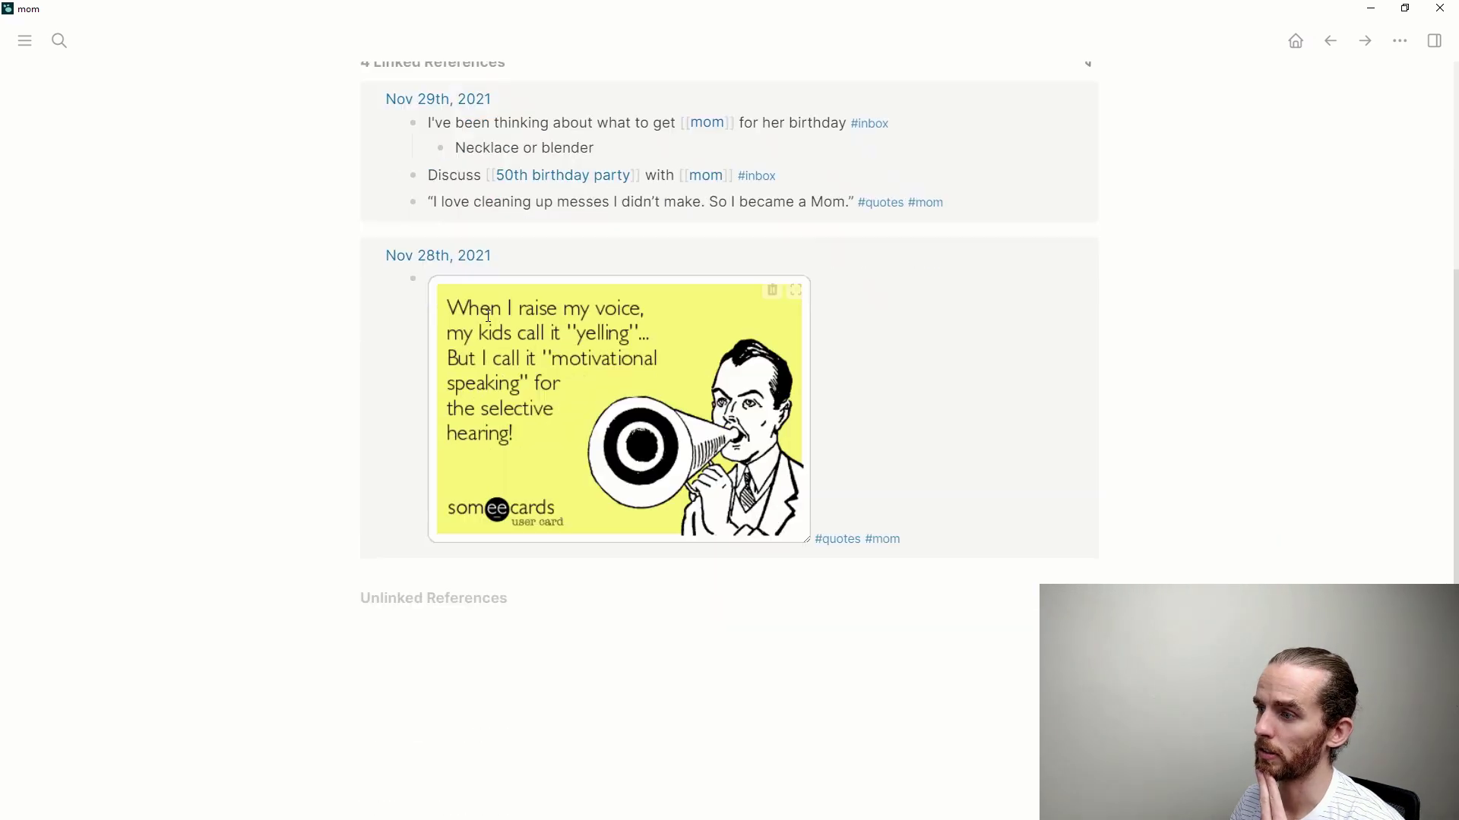
click(346, 601)
scroll(428, 503, down, 1)
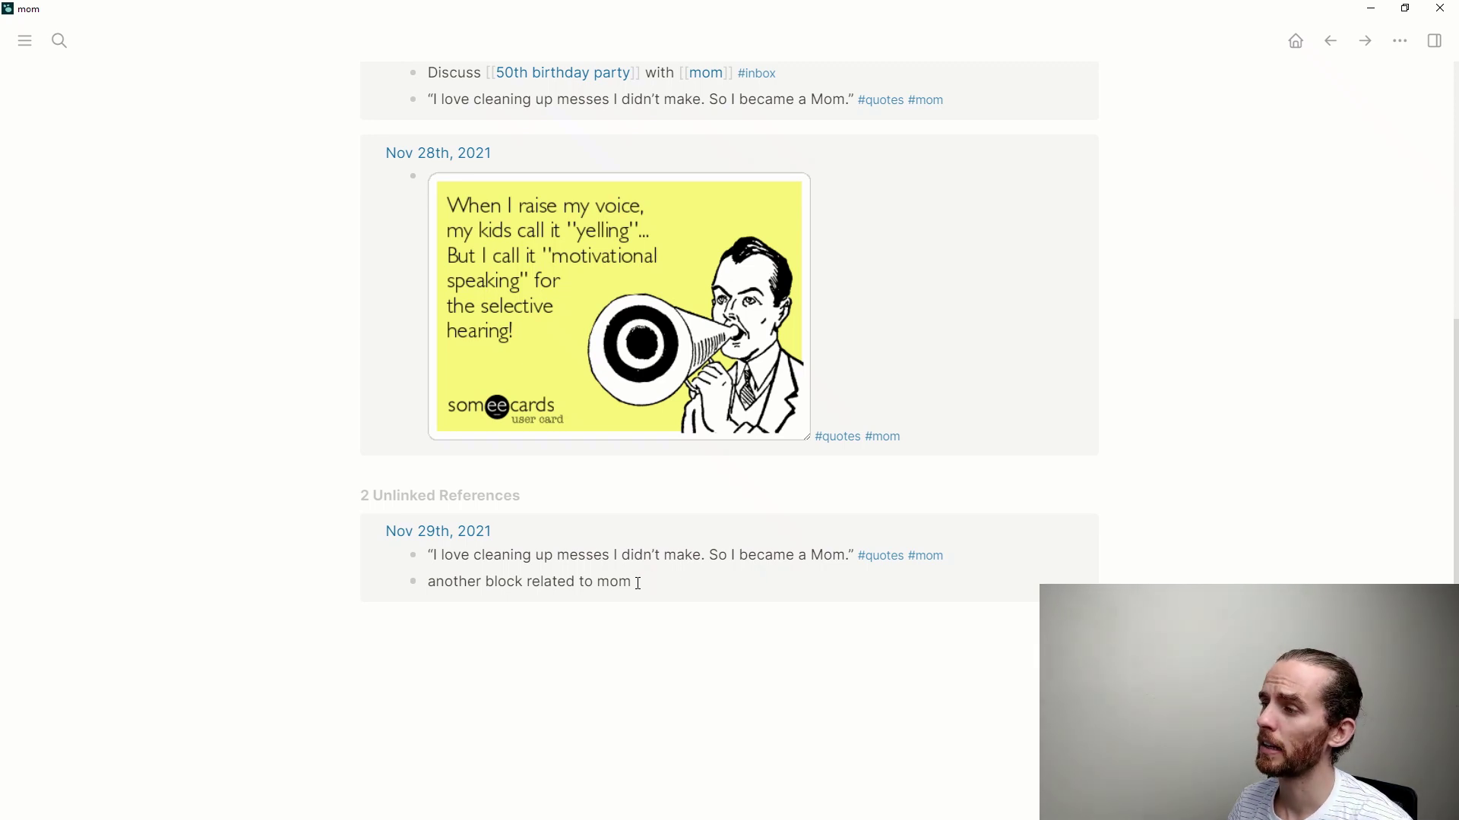
drag(636, 583, 600, 583)
text([[)
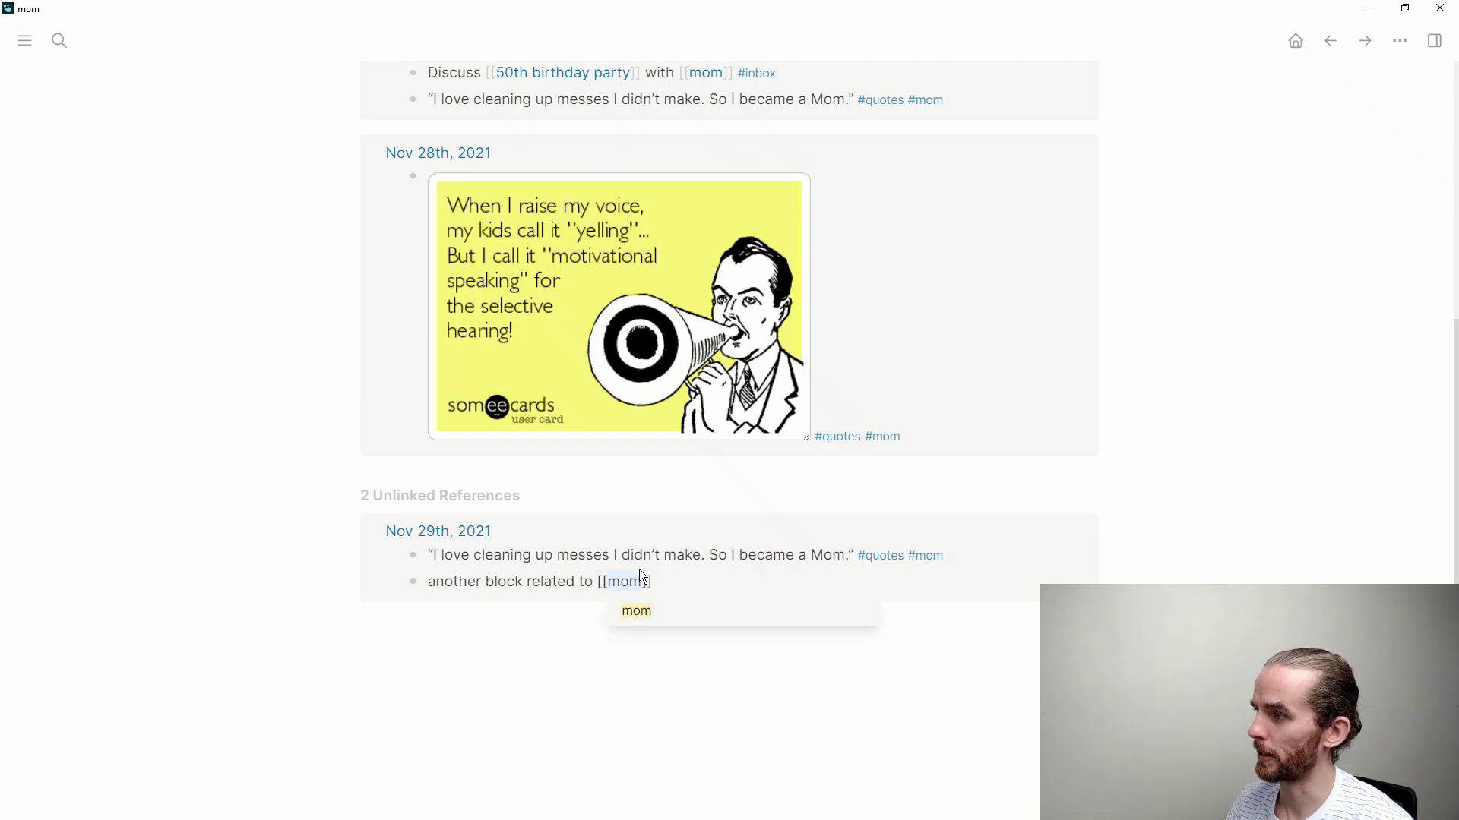
click(659, 685)
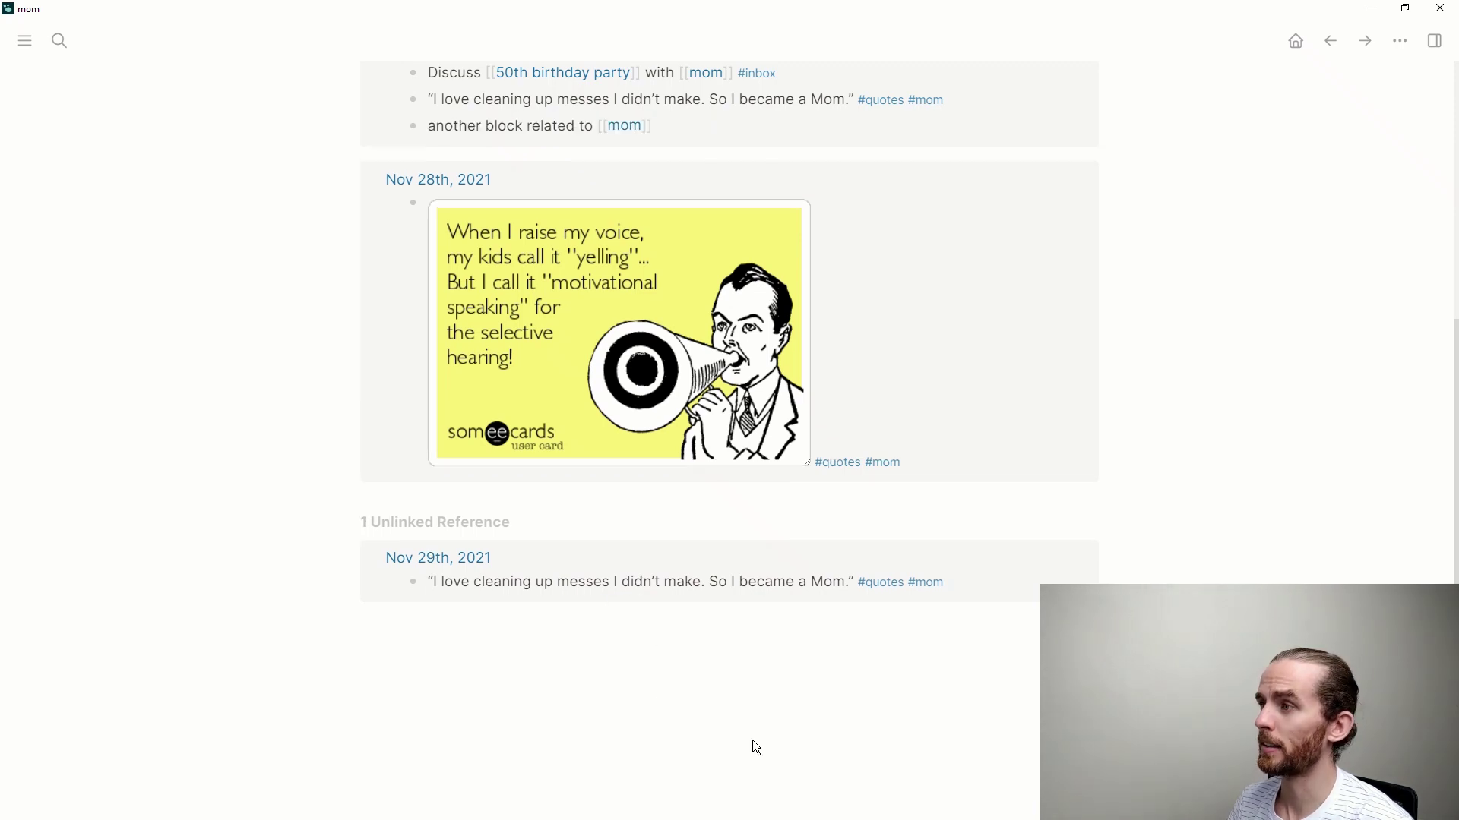
scroll(595, 542, up, 4)
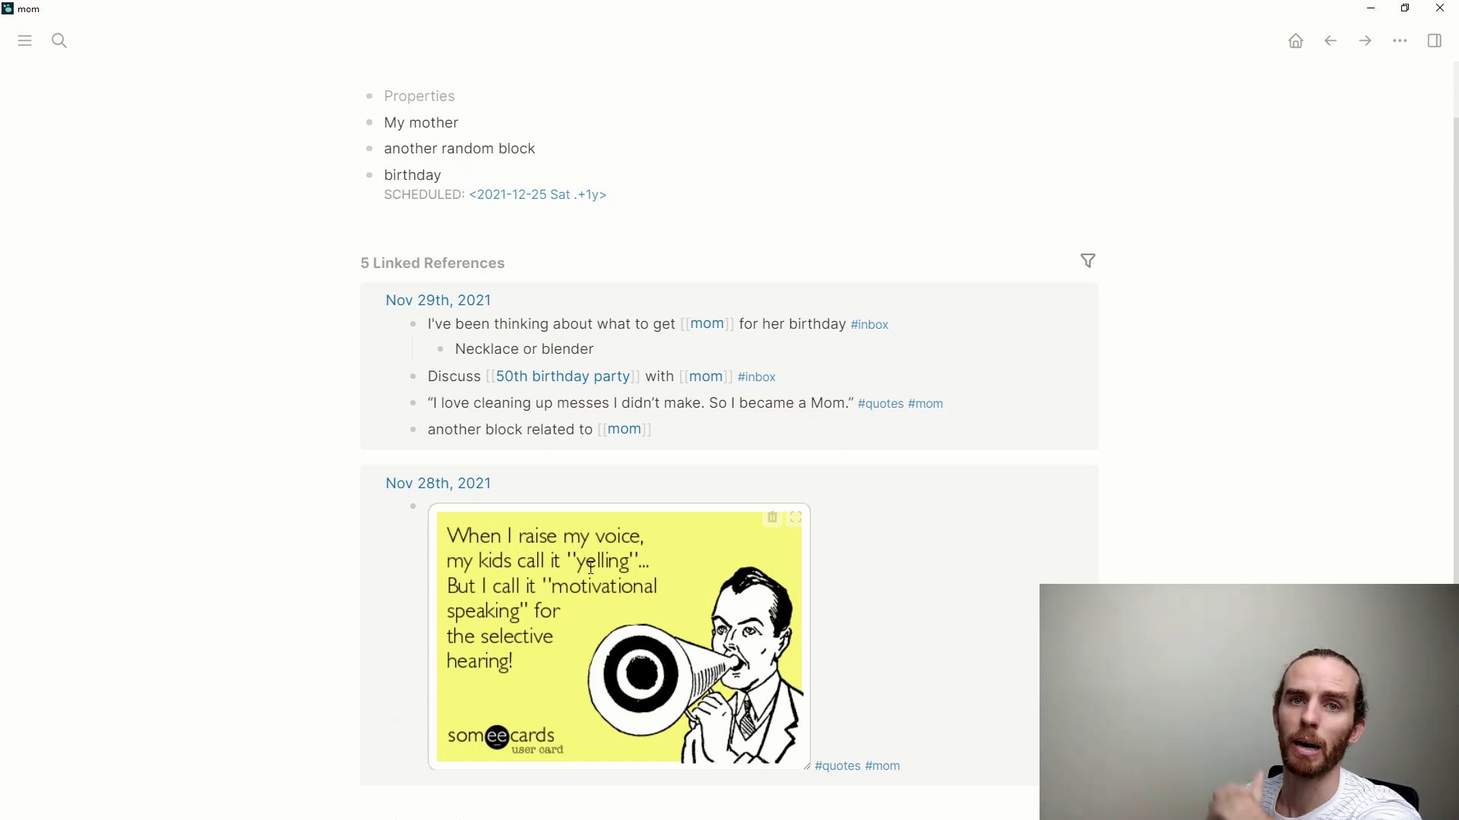